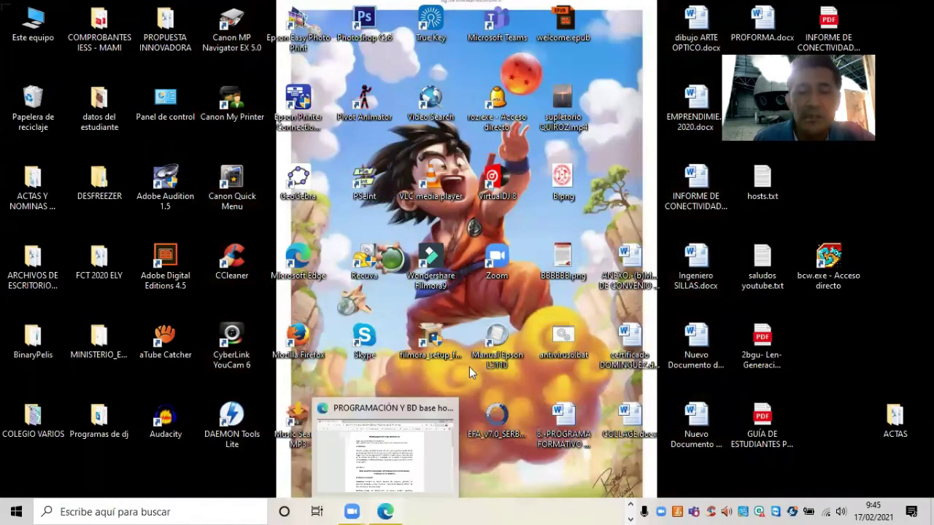
Bring up the hospital assignment PDF in Edge and scroll to the 'TABLA: Pacientes' field list.
left_click(386, 510)
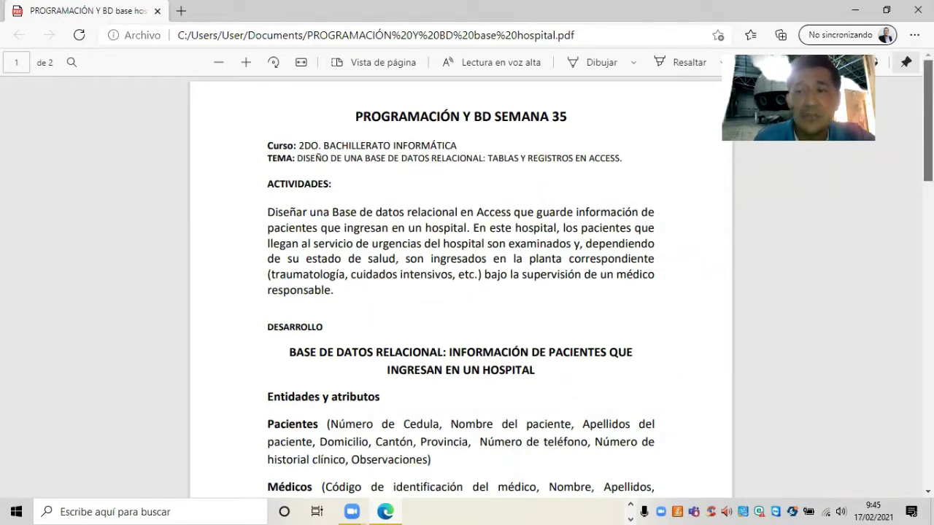
scroll(461, 292, "down", 2)
scroll(460, 292, "down", 2)
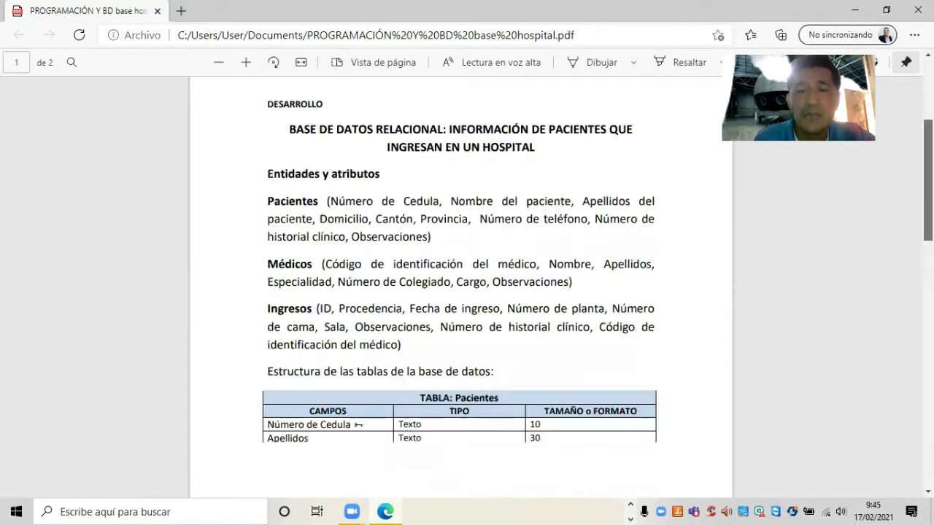
scroll(461, 292, "down", 1)
scroll(460, 292, "down", 1)
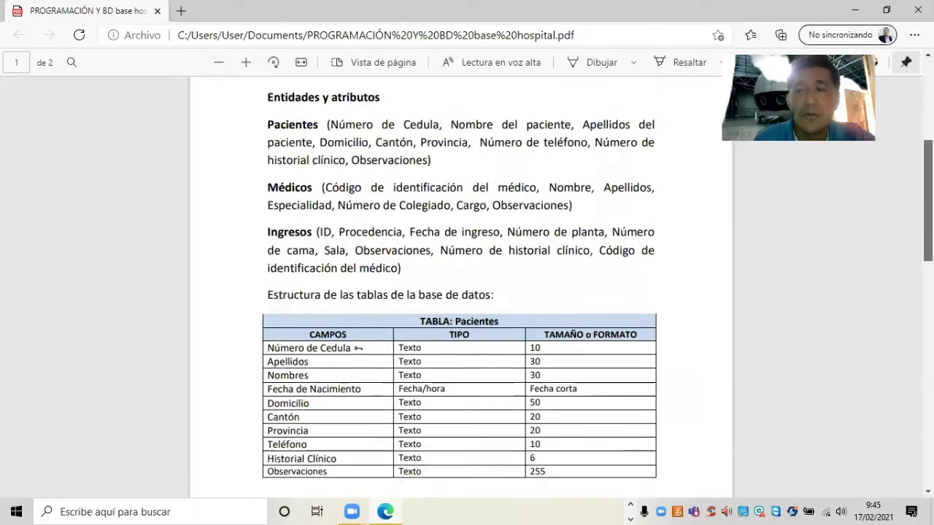
scroll(460, 292, "down", 1)
scroll(461, 291, "down", 1)
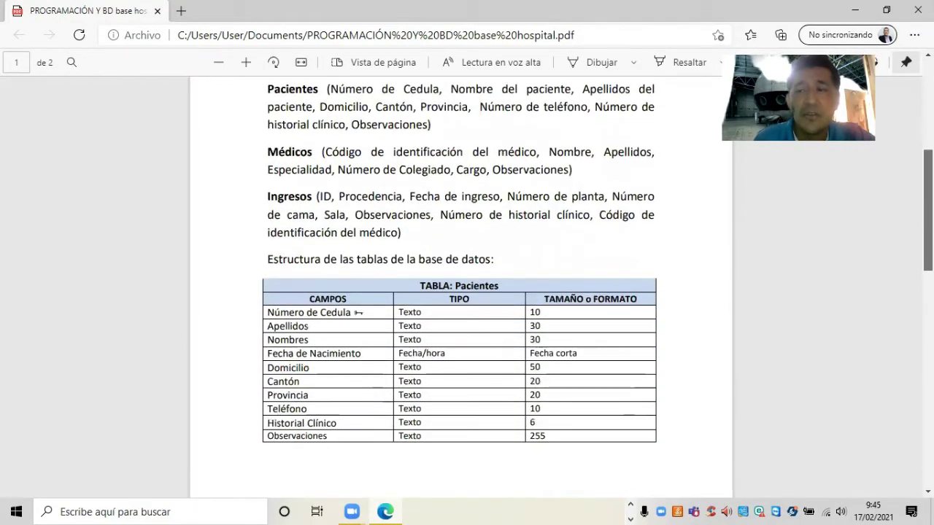
scroll(412, 216, "down", 3)
scroll(412, 216, "down", 1)
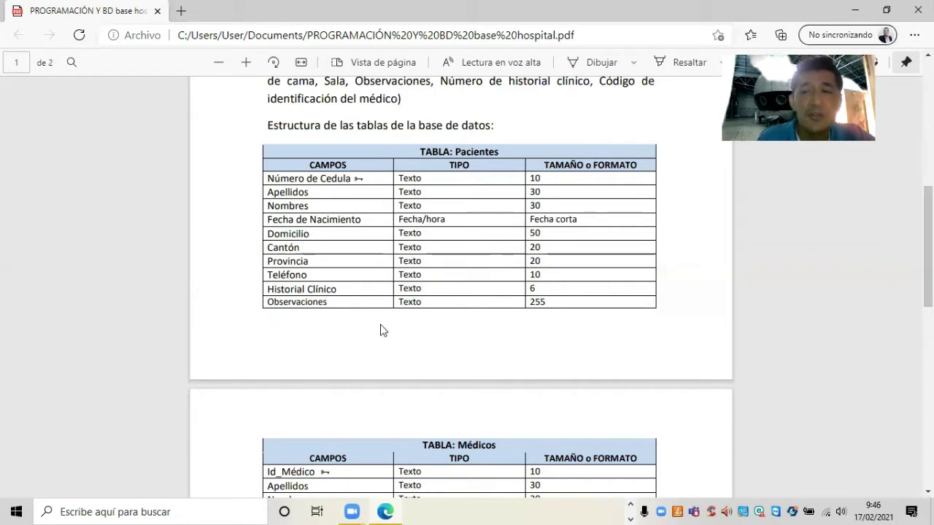
left_click(626, 508)
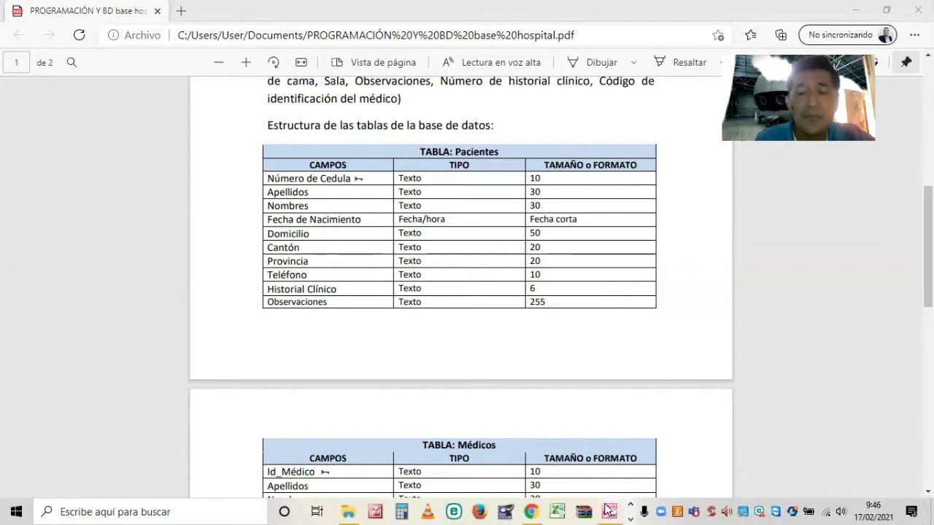
Create a blank Access database with the file name 'Hospital 2Infor'.
left_click(610, 511)
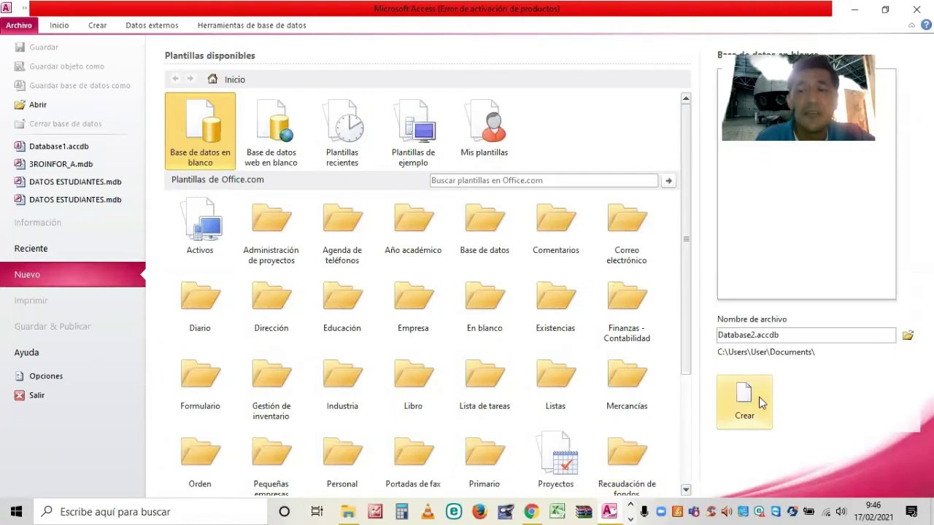
double_click(787, 334)
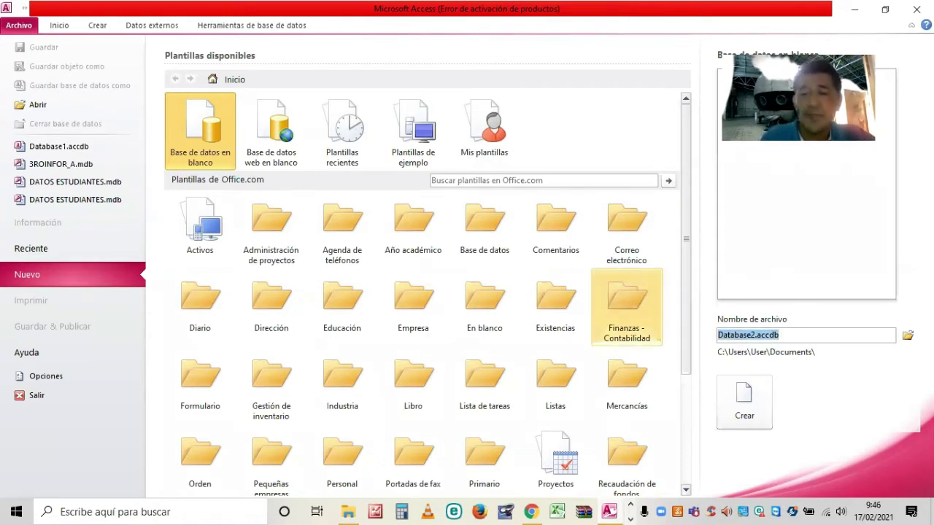
key("BackSpace")
type("N")
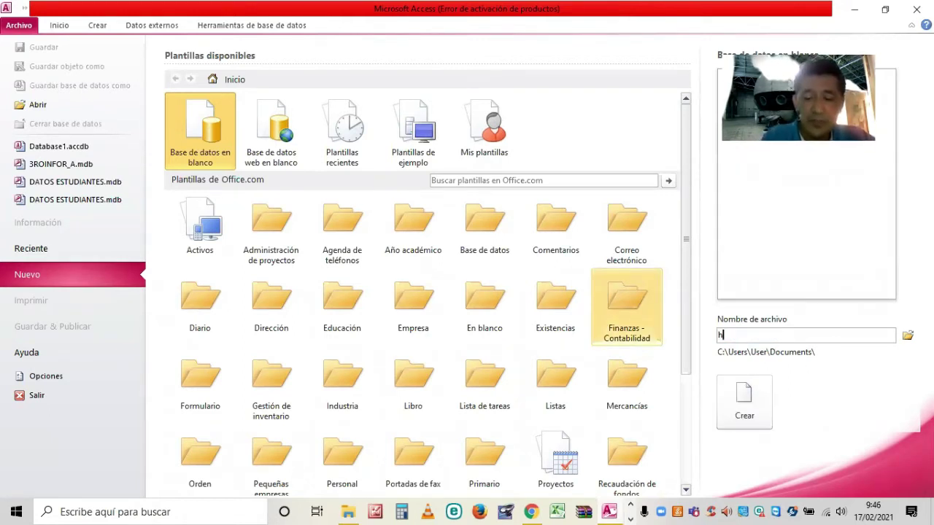
key("BackSpace")
type("Hospital 2")
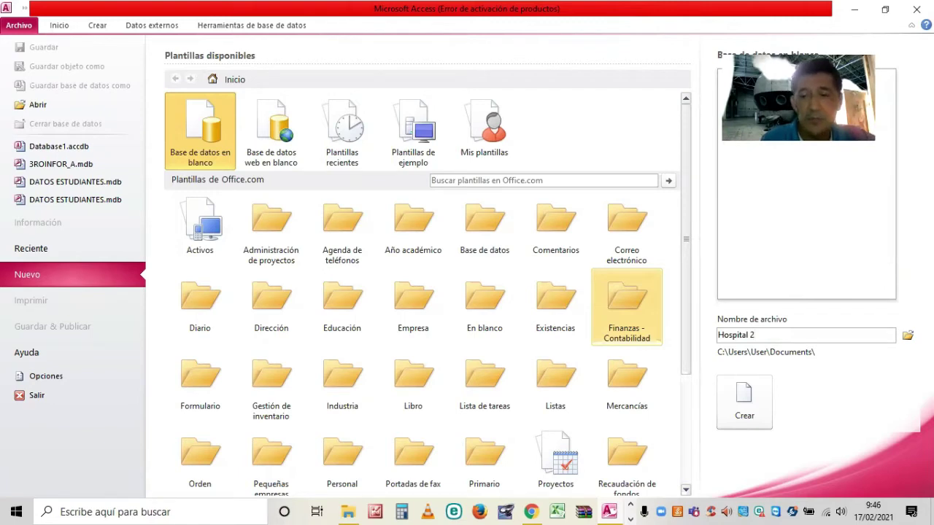
type("Infor")
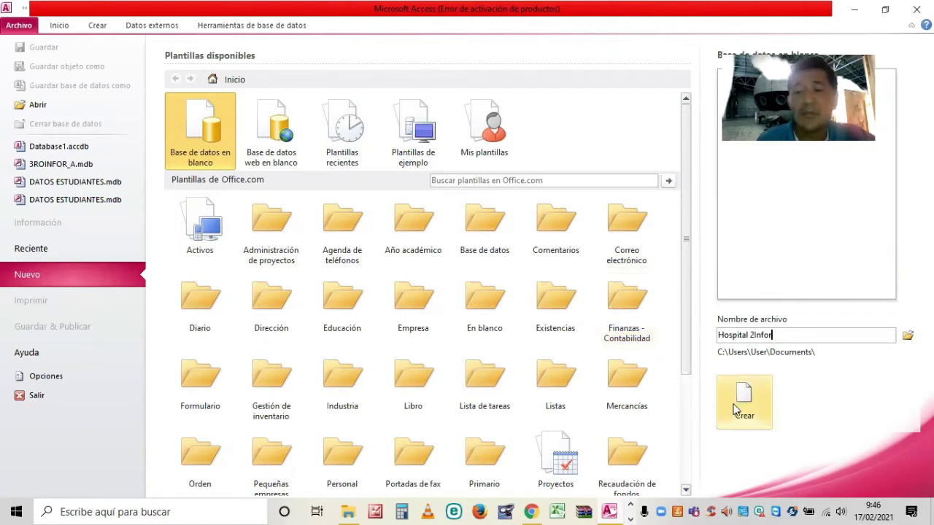
left_click(750, 414)
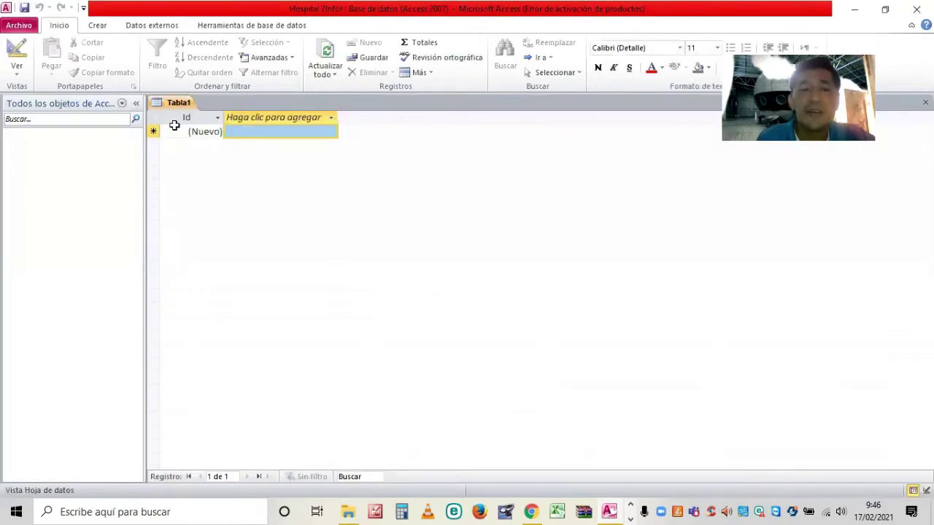
Switch Tabla1 to Design view, saving the table under the name 'Paciente'.
left_click(185, 104)
left_click(48, 151)
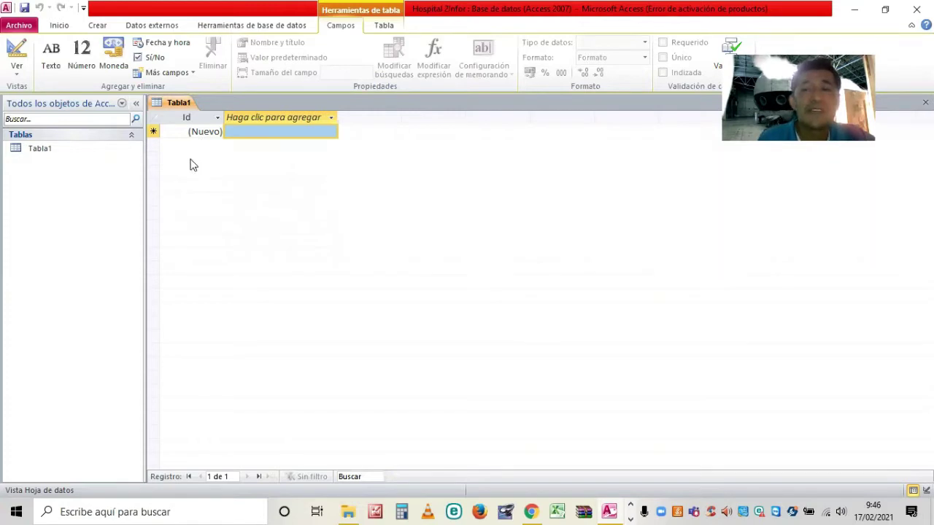
left_click(51, 146)
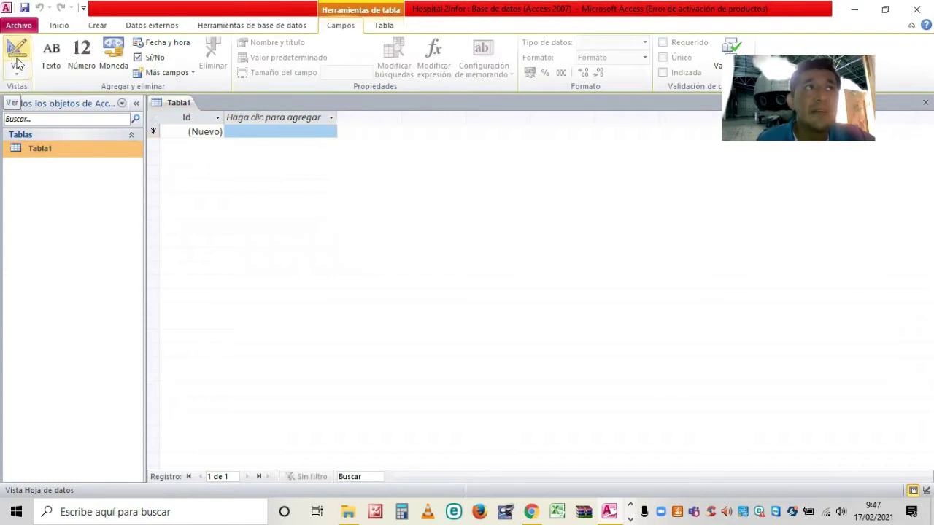
left_click(16, 53)
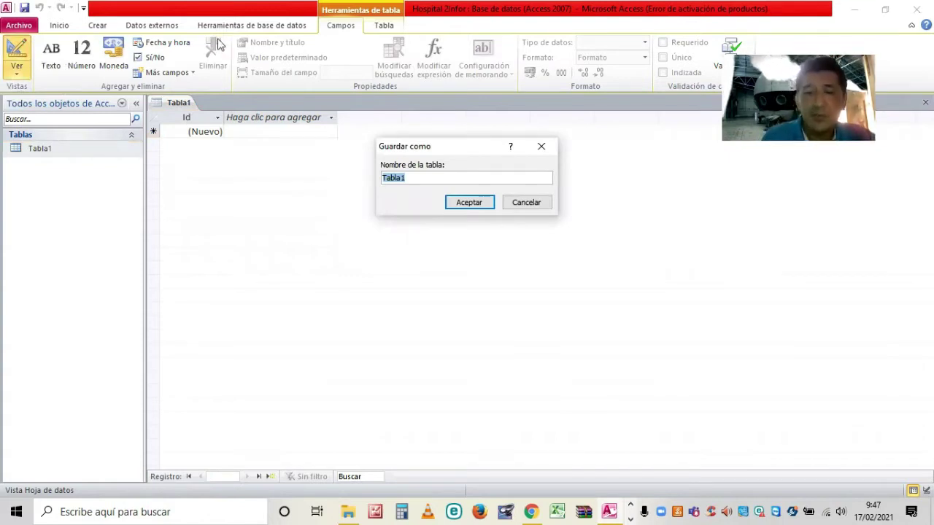
key("BackSpace")
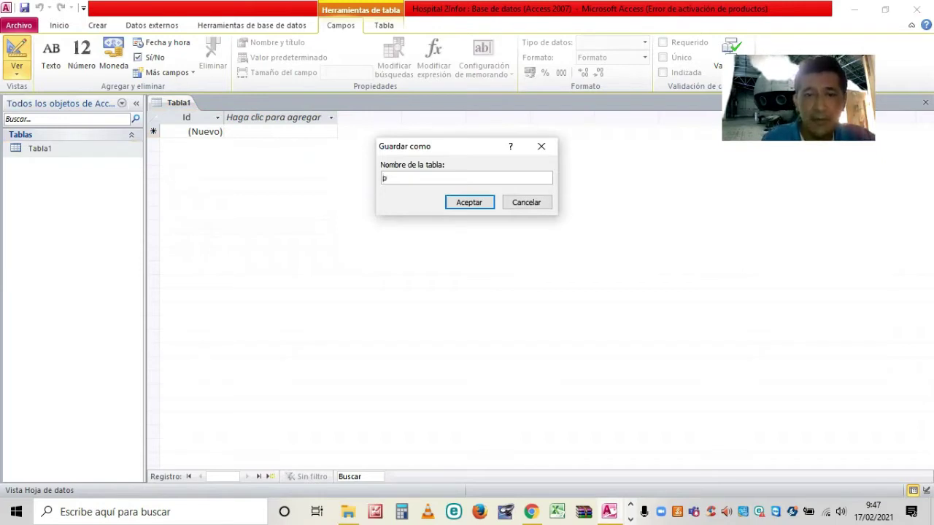
type("aciente")
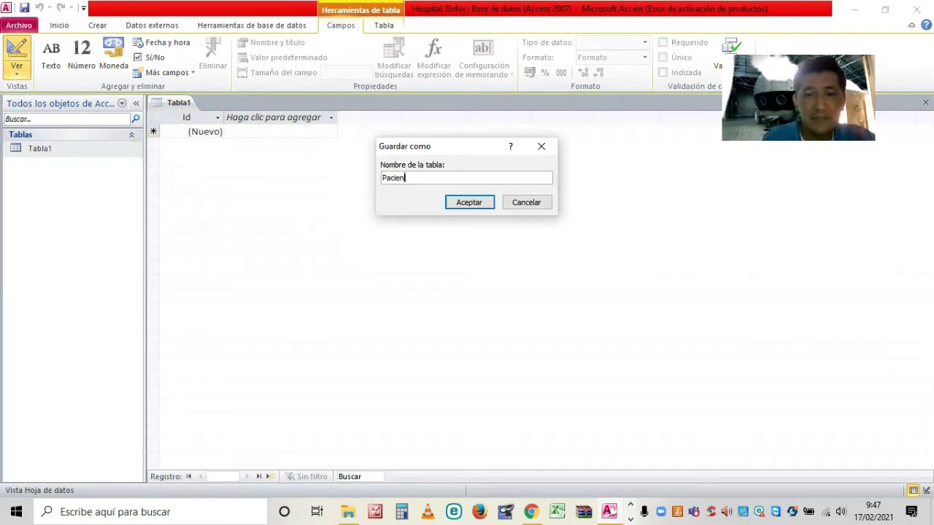
left_click(458, 208)
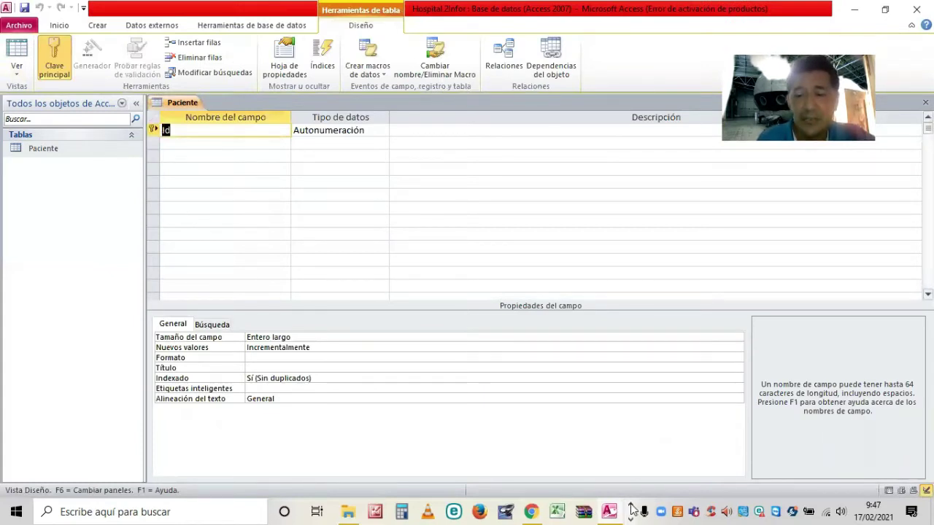
mouse_move(391, 509)
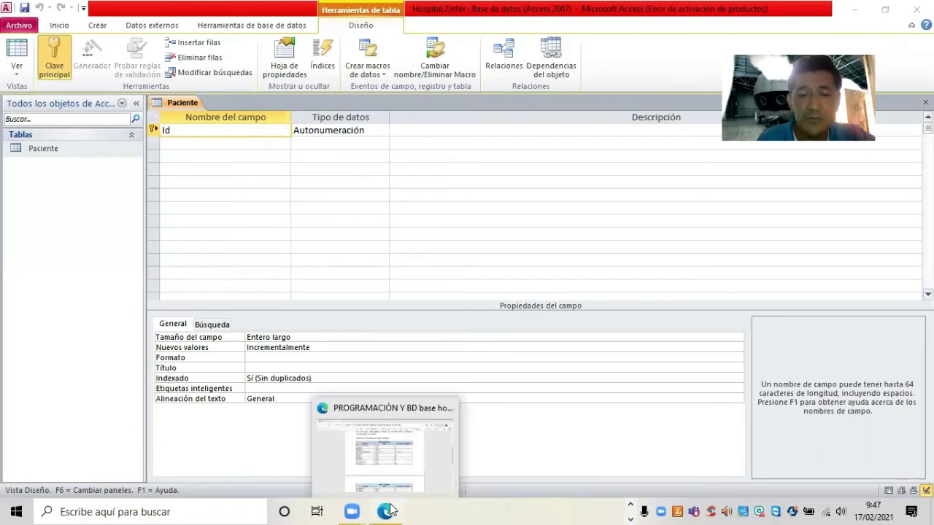
left_click(392, 509)
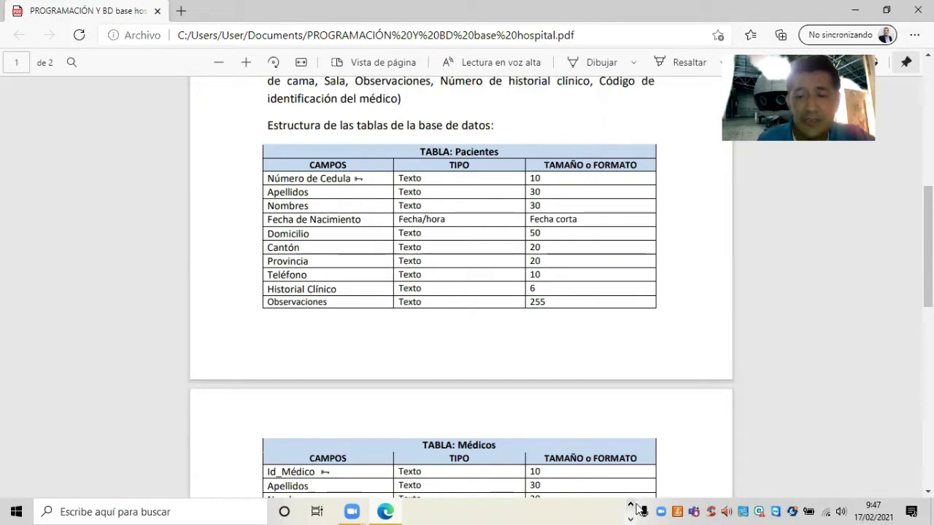
left_click(504, 509)
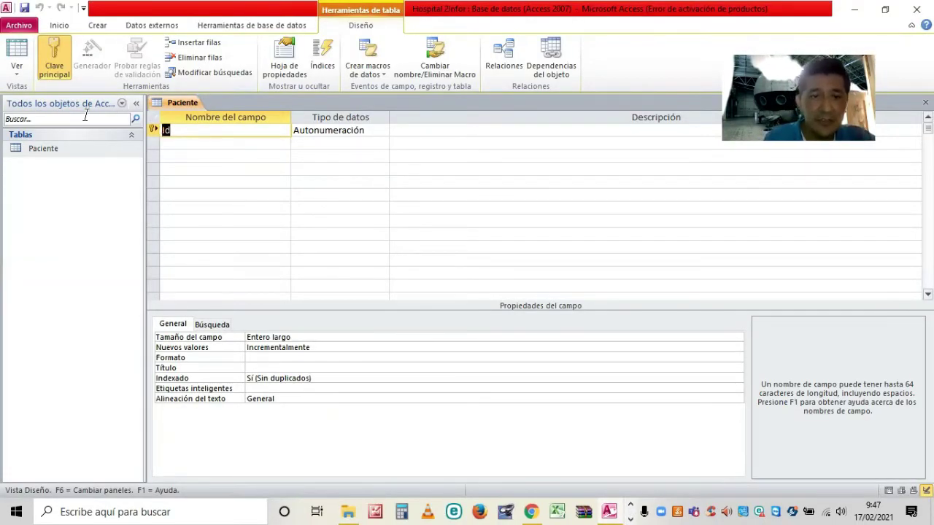
Add the Numero de cedula, Apellidos and Nombres fields to the Paciente design.
type("Numero ")
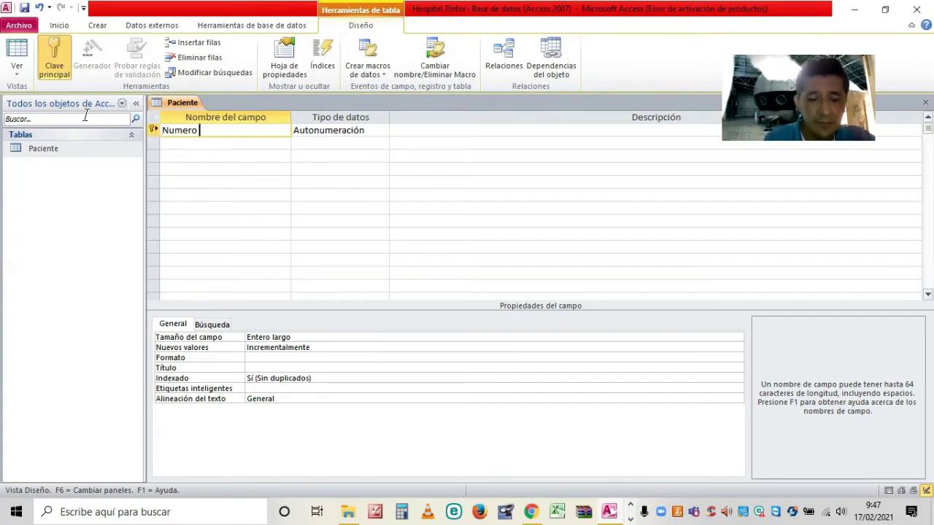
type("de cedula")
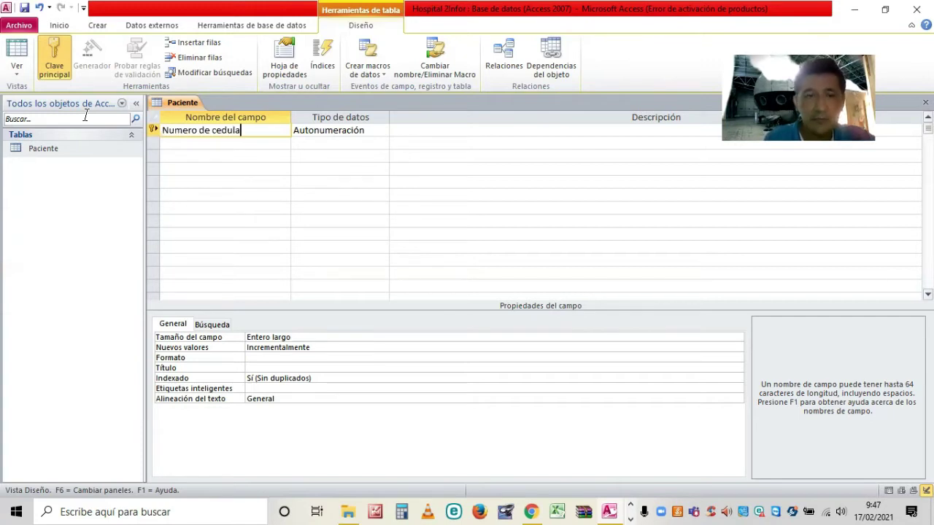
key("Down")
type("Apel")
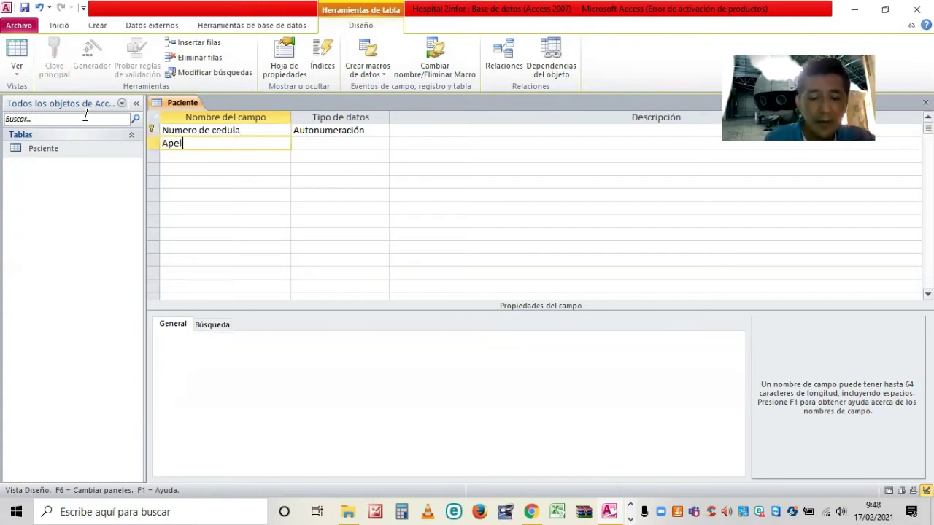
type("lido")
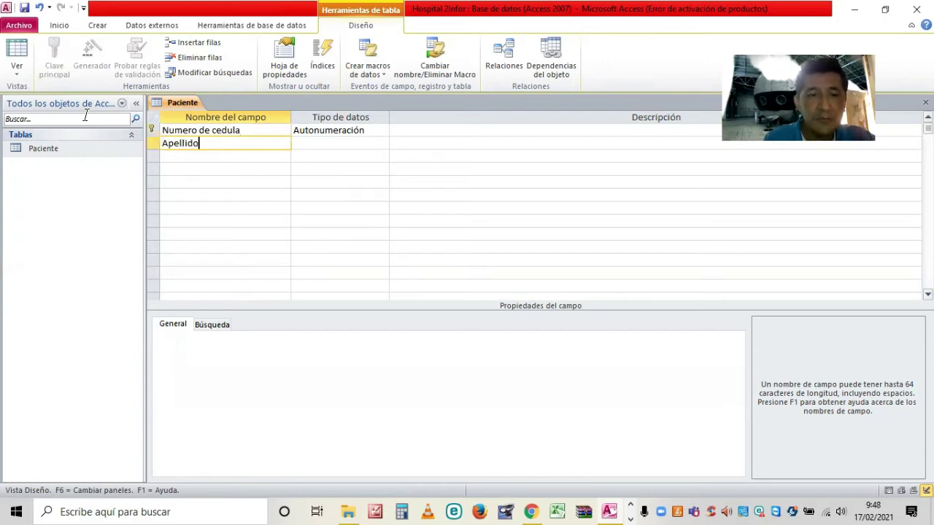
type("s")
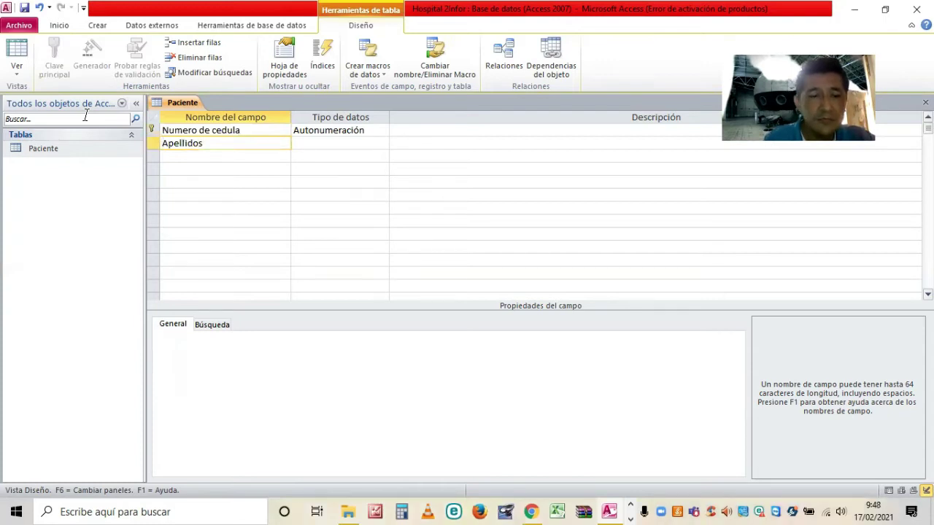
left_click(187, 171)
left_click(187, 156)
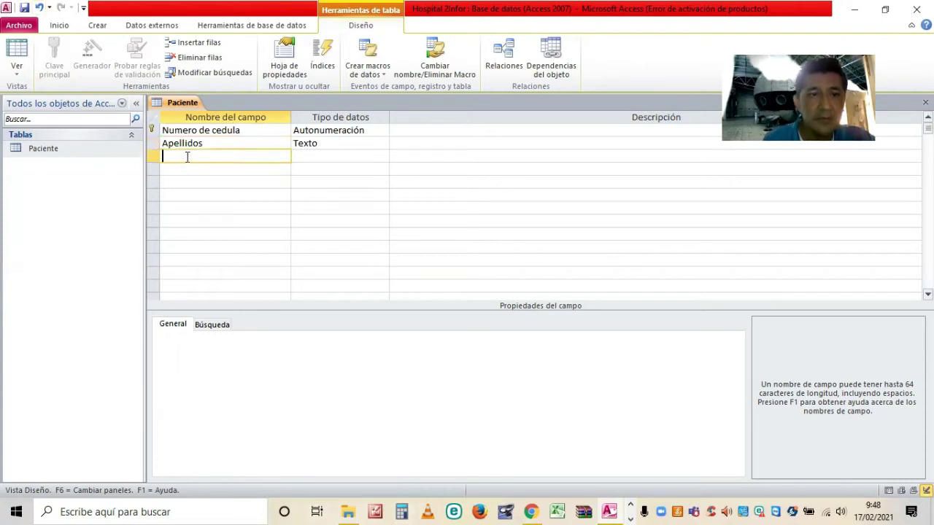
type("Nomb")
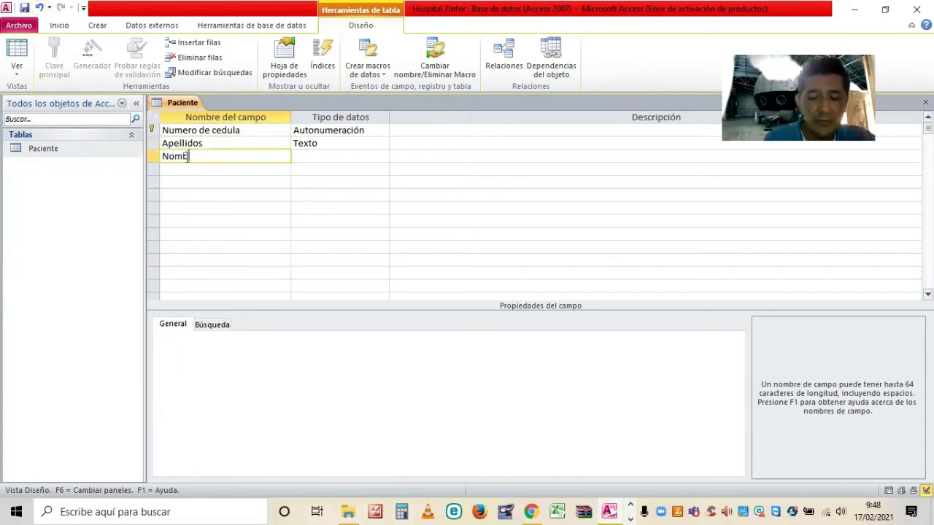
type("res")
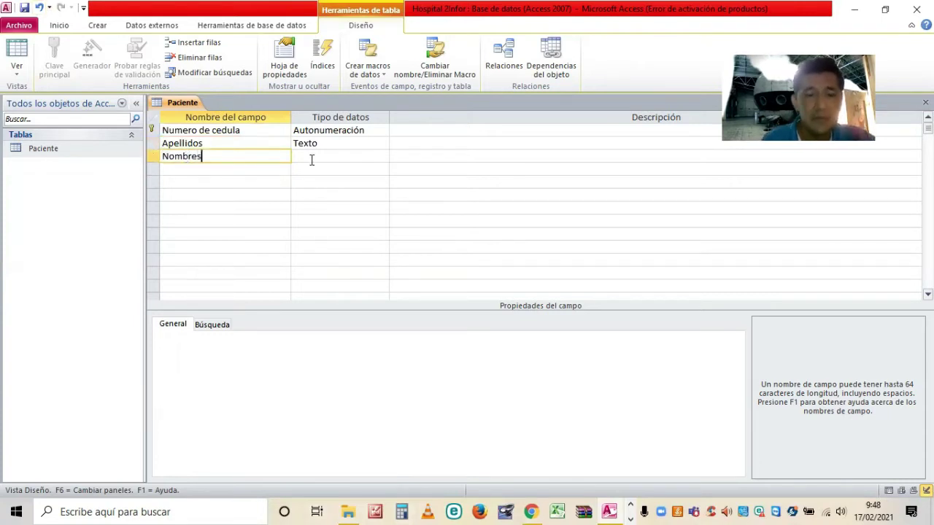
left_click(312, 161)
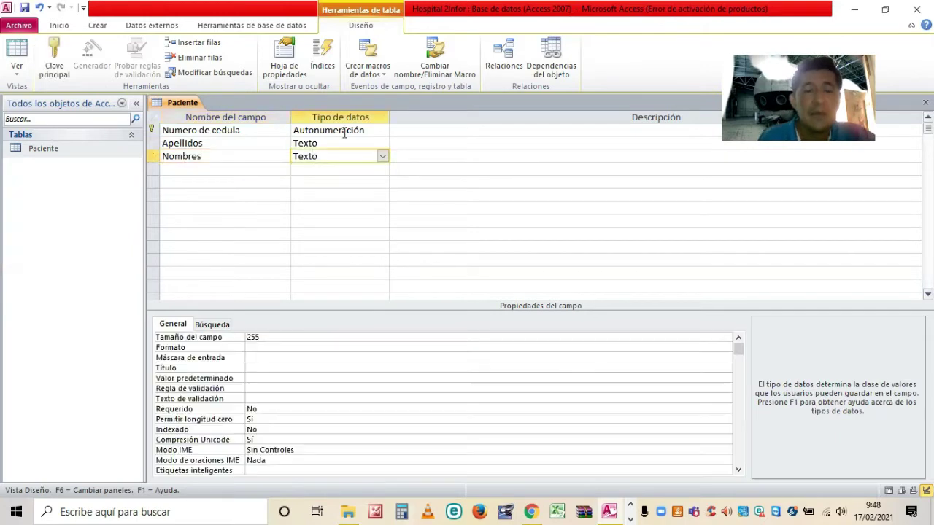
Make Numero de cedula a Texto field of size 10, and size Apellidos and Nombres at 30.
left_click(377, 135)
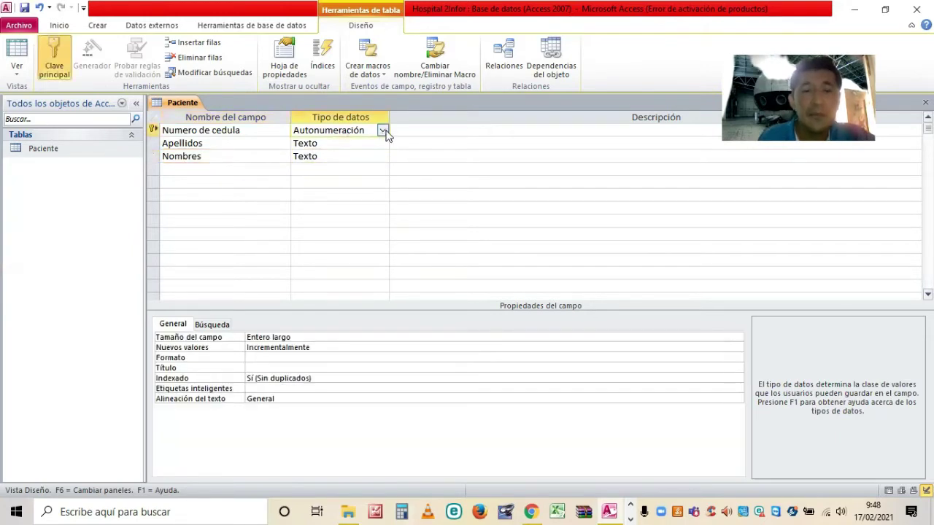
left_click(383, 130)
left_click(414, 130)
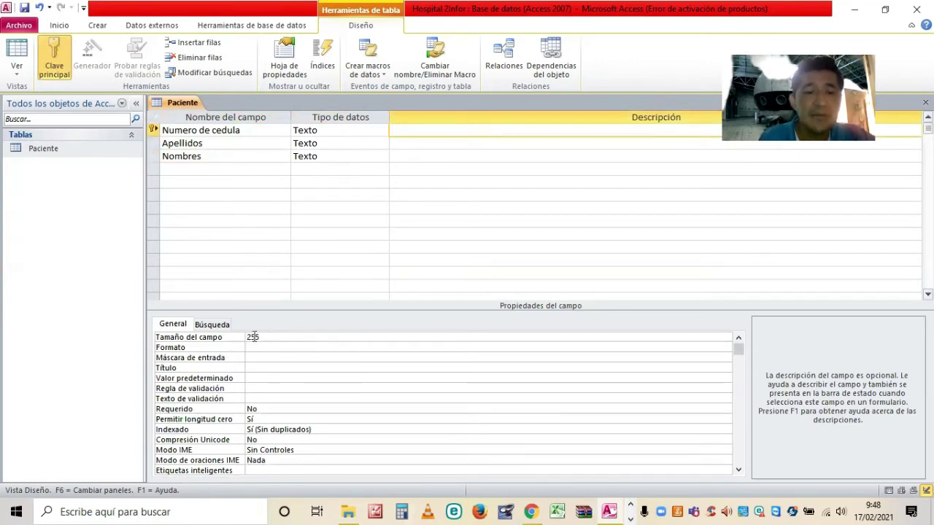
left_click(224, 339)
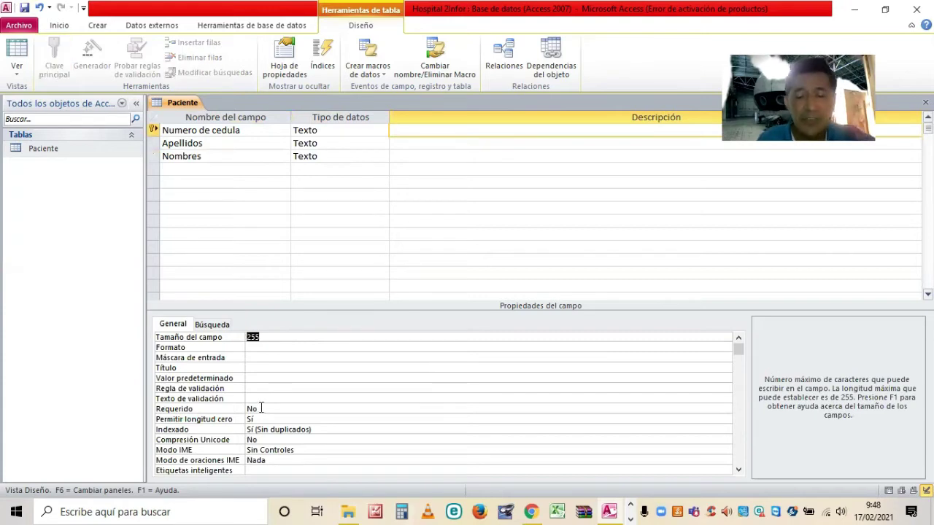
type("10")
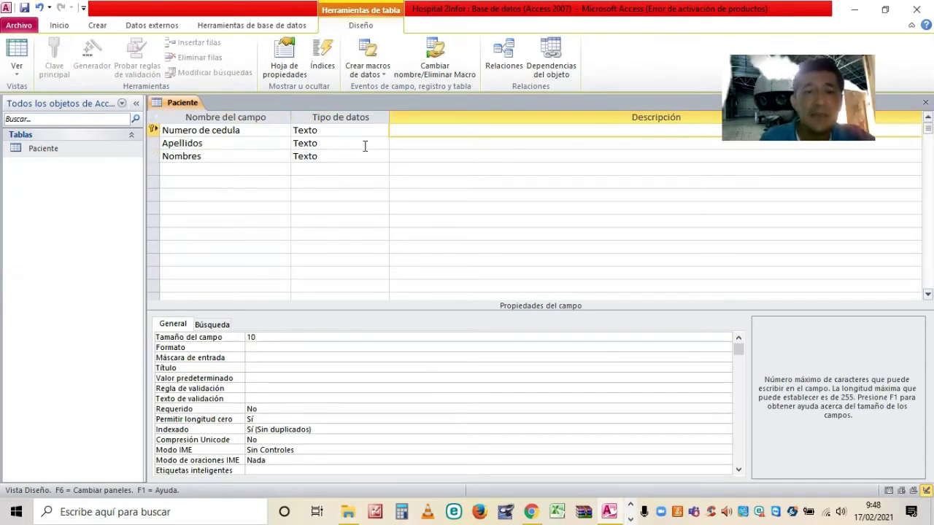
left_click(364, 144)
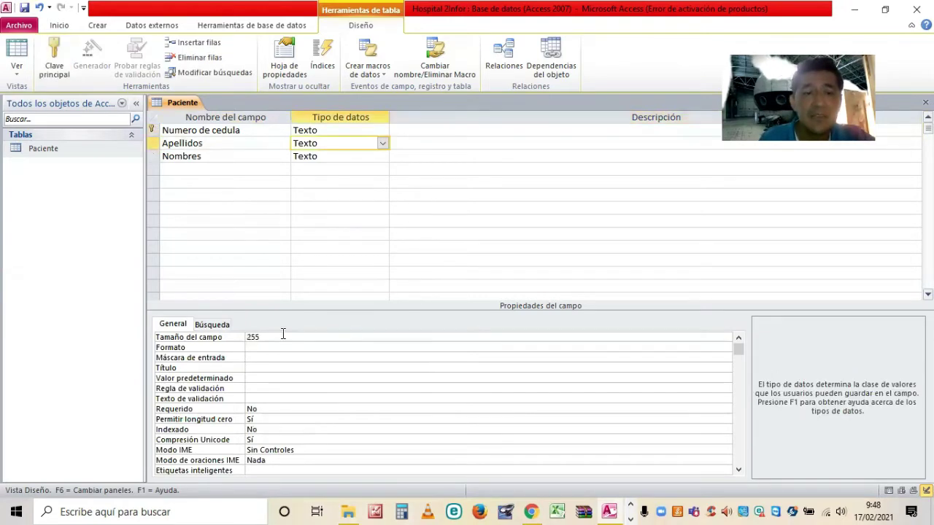
left_click(215, 340)
type("30")
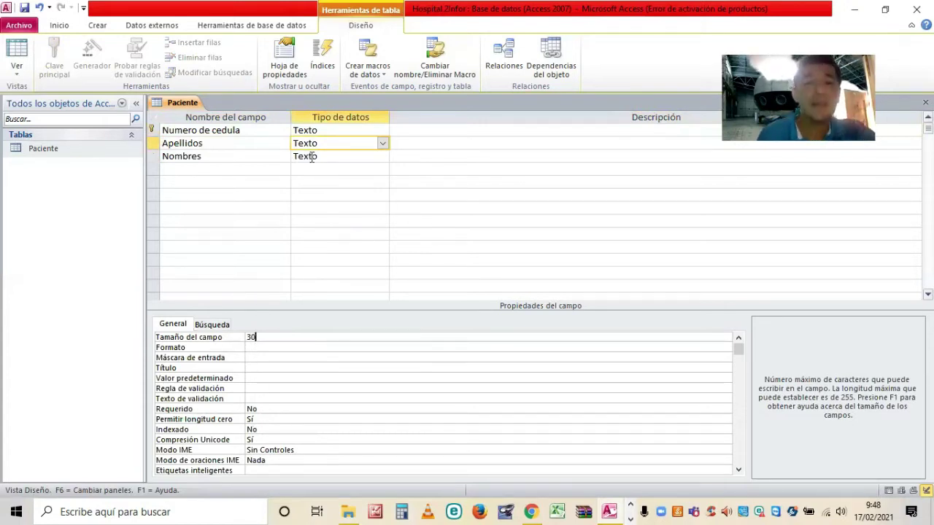
left_click(313, 157)
left_click(211, 339)
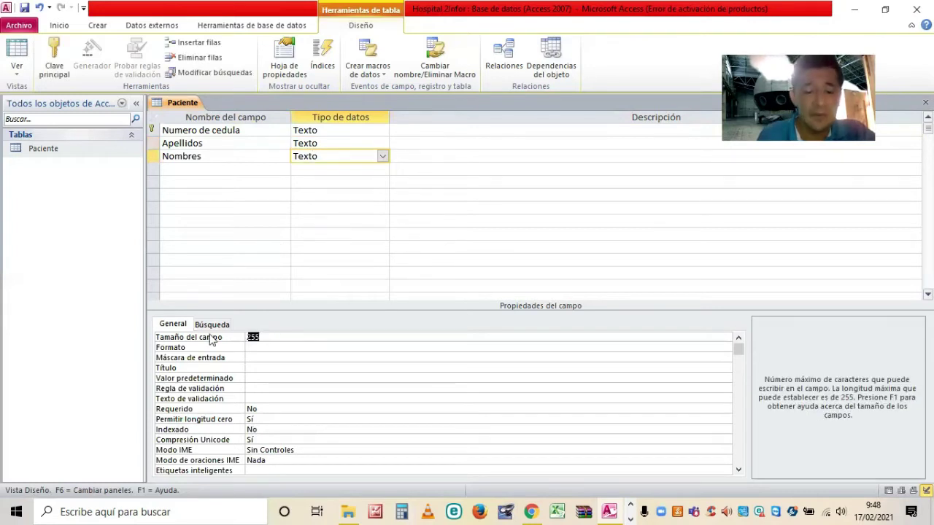
key("BackSpace")
type("30")
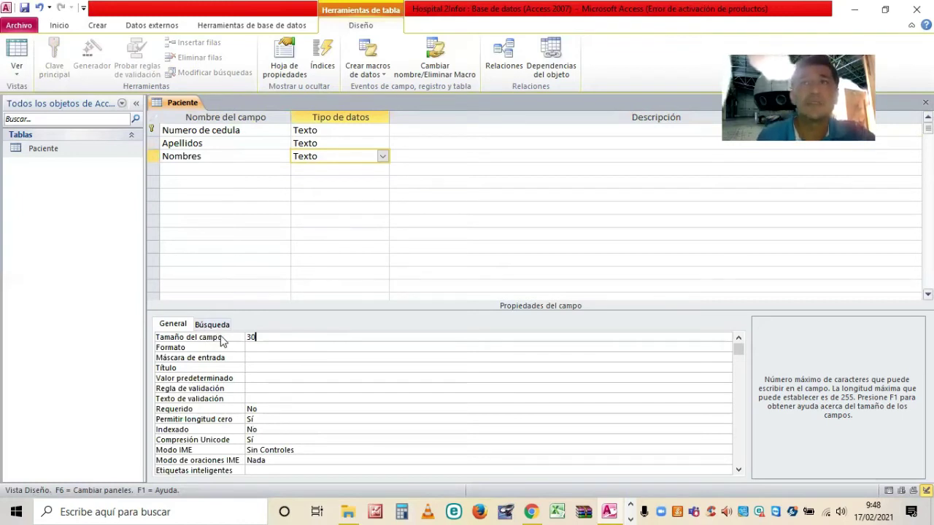
left_click(208, 174)
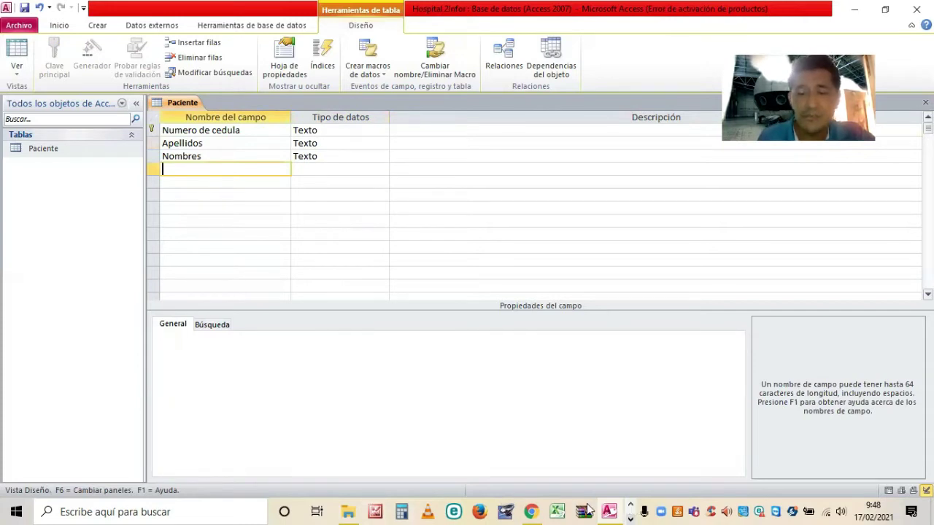
Check the PDF's Pacientes field list, noting Fecha de Nacimiento as Fecha/hora, Fecha corta.
left_click(402, 505)
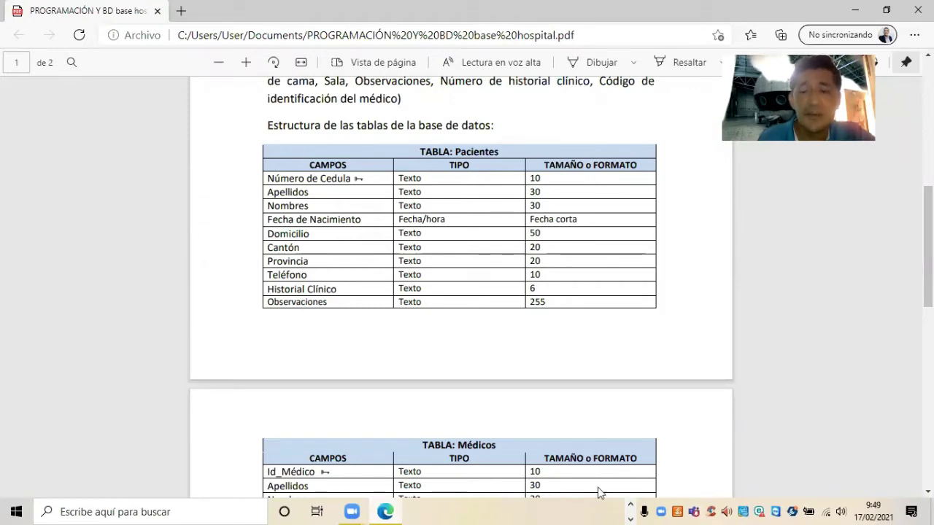
left_click(631, 509)
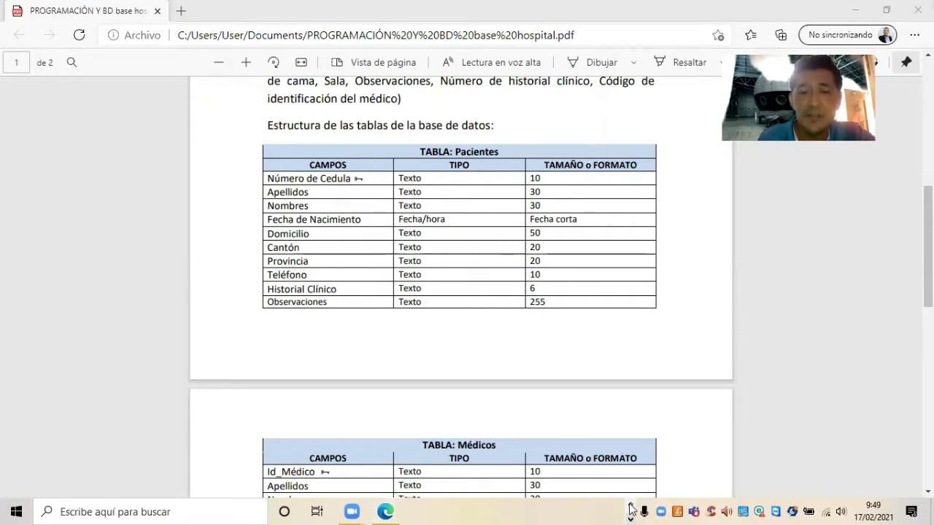
left_click(610, 510)
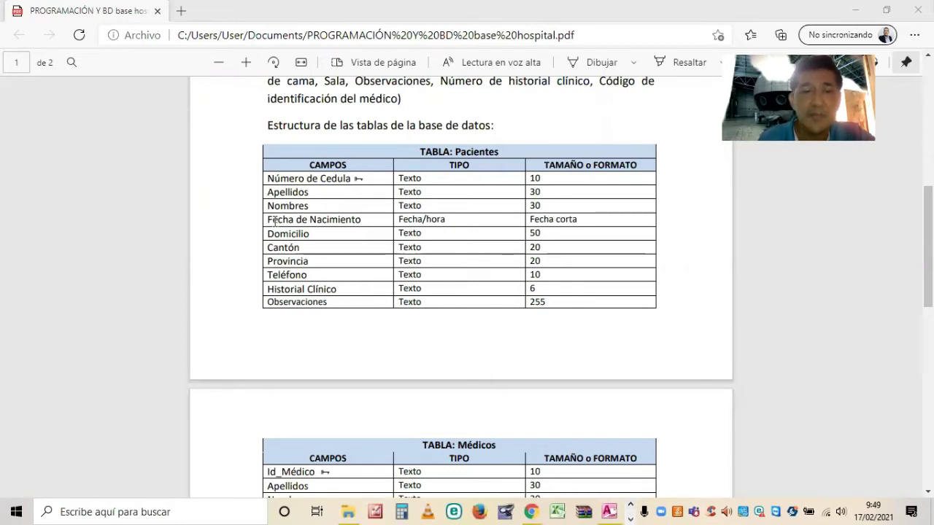
Add a Fecha/Hora field named Fecha de nacimiento using the Fecha corta format.
type("Fe")
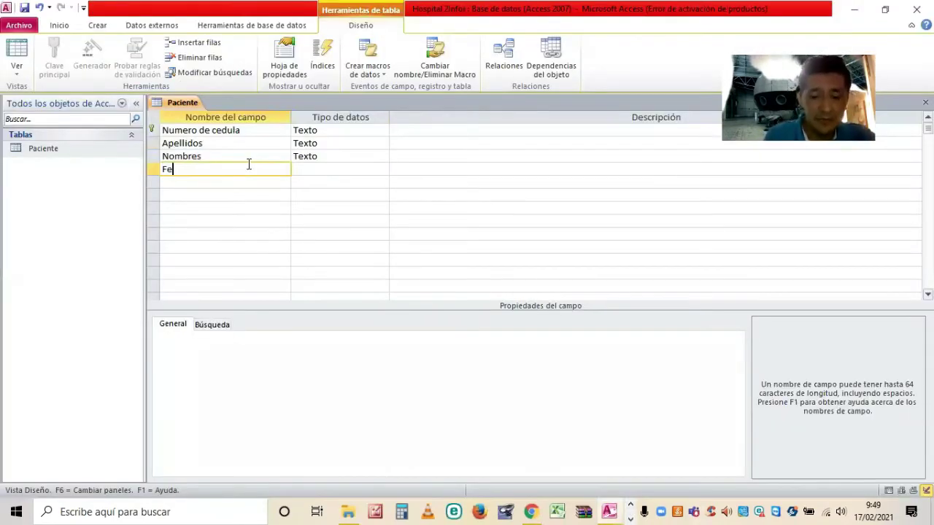
type("cha de nac")
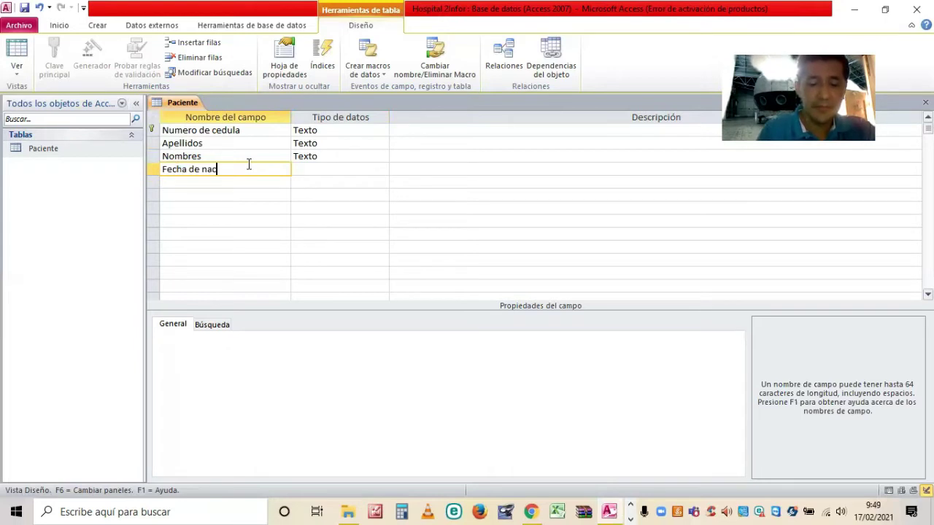
type("imiento")
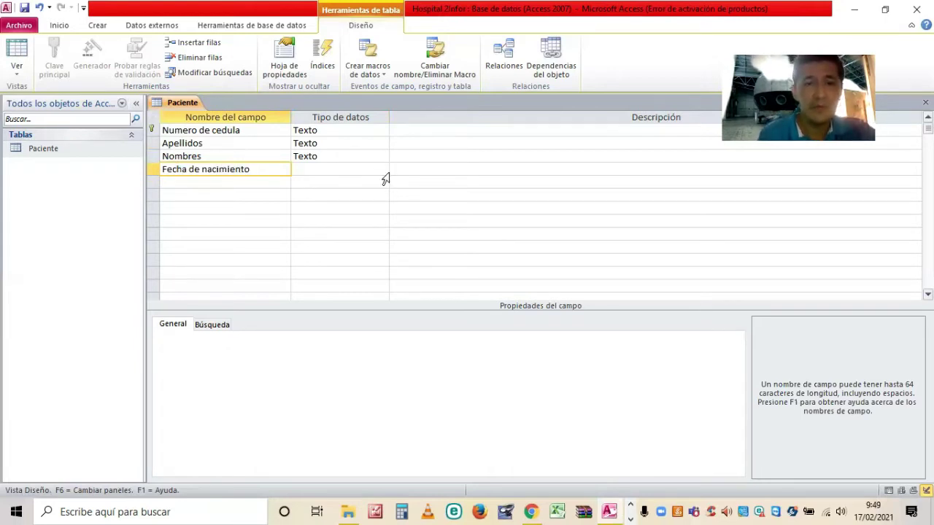
key("Tab")
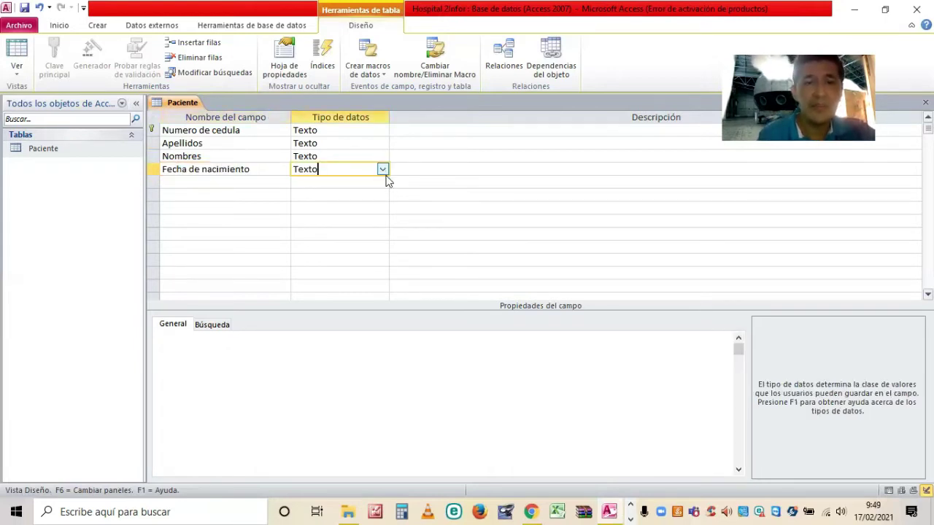
key("alt+Down")
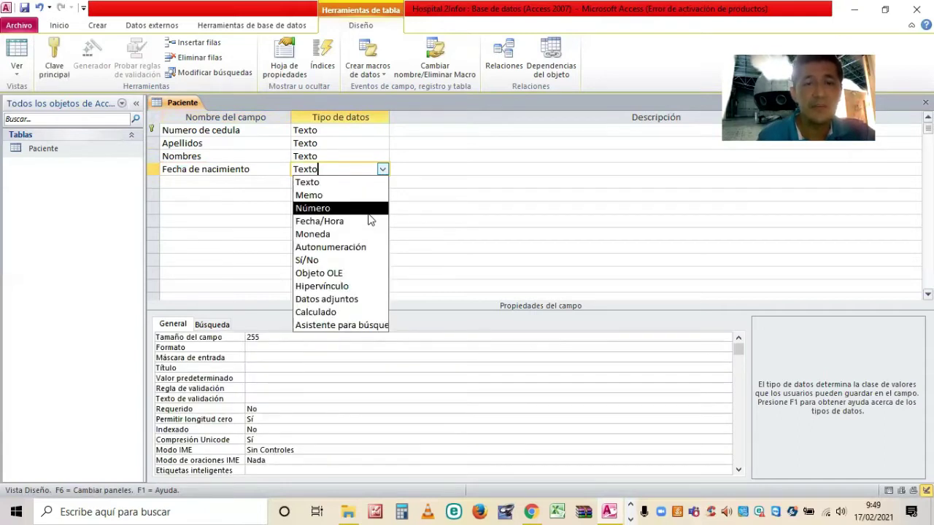
key("Return")
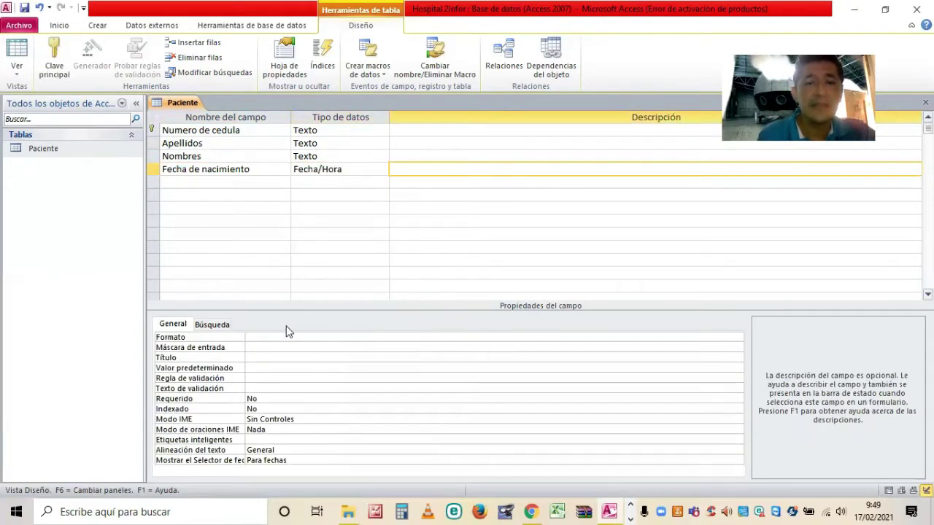
left_click(253, 338)
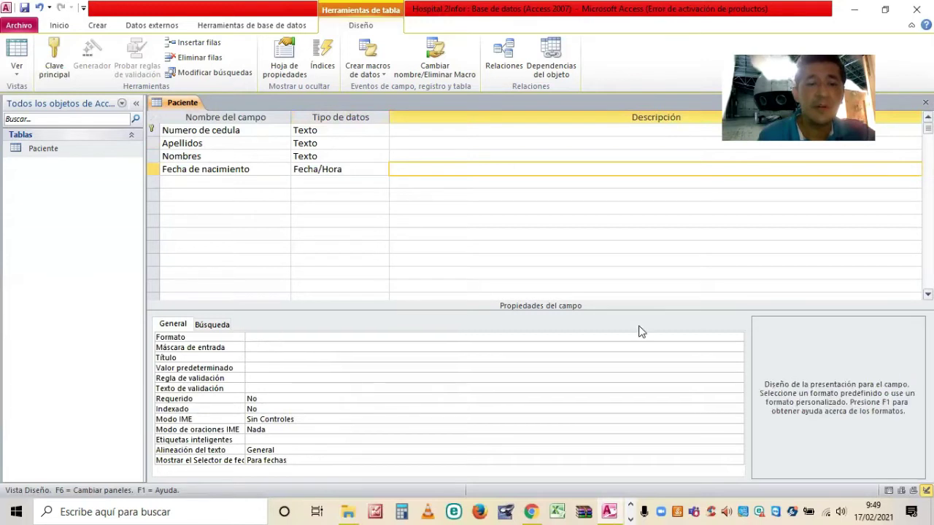
left_click(738, 338)
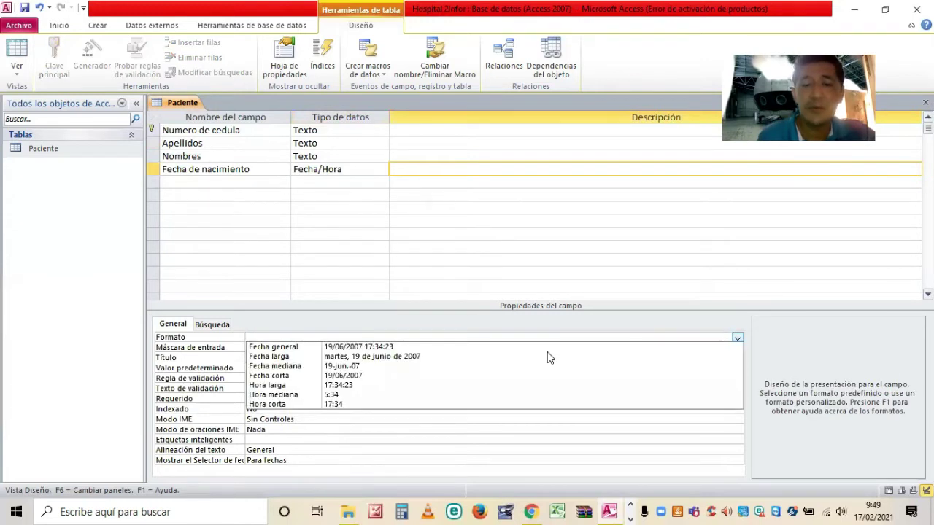
left_click(301, 378)
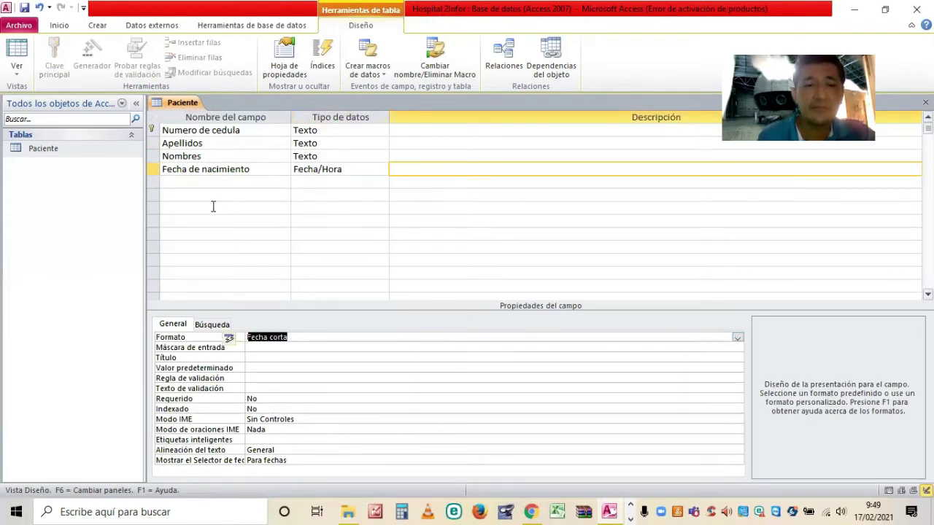
Add a Domicilio text field with a field size of 50.
left_click(207, 183)
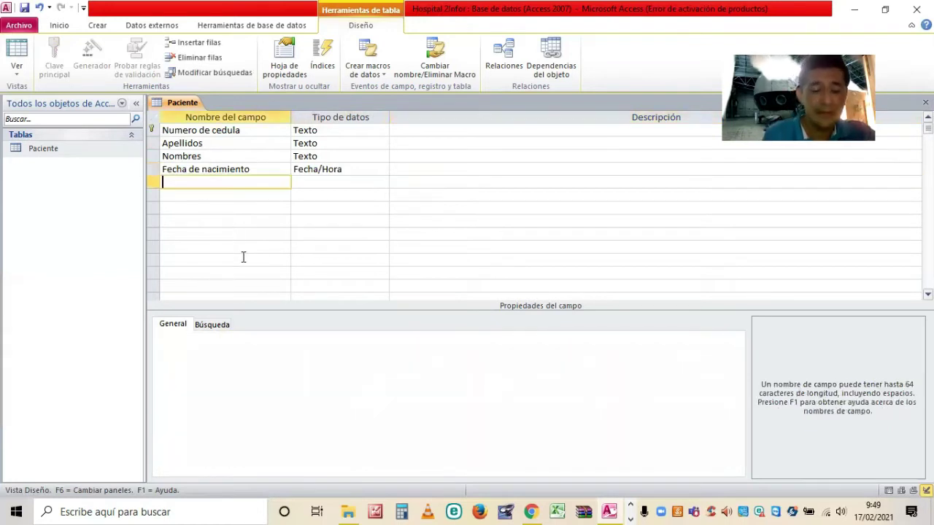
type("Dom")
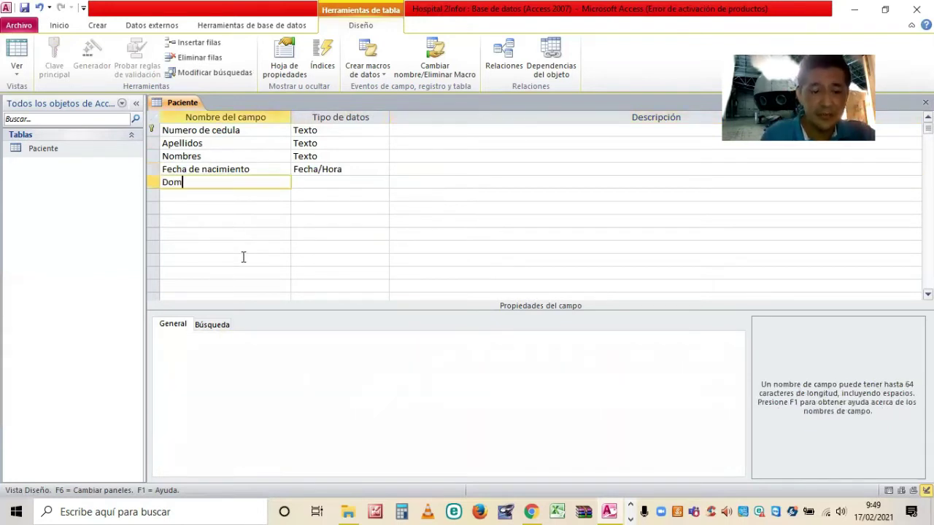
type("icilio")
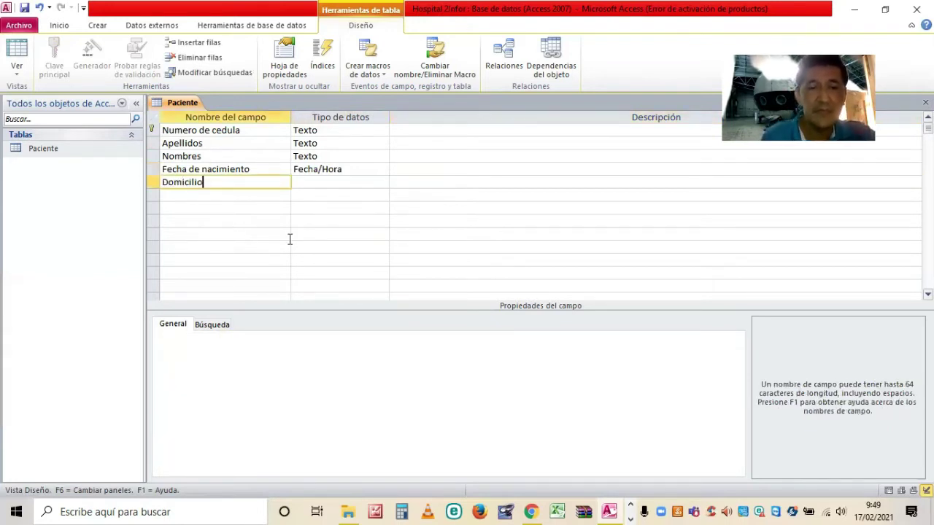
key("Tab")
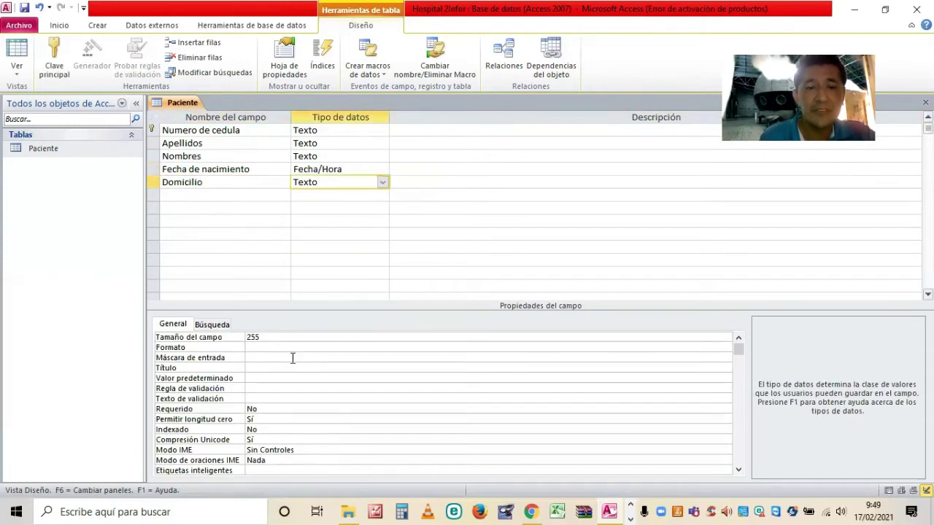
left_click(265, 342)
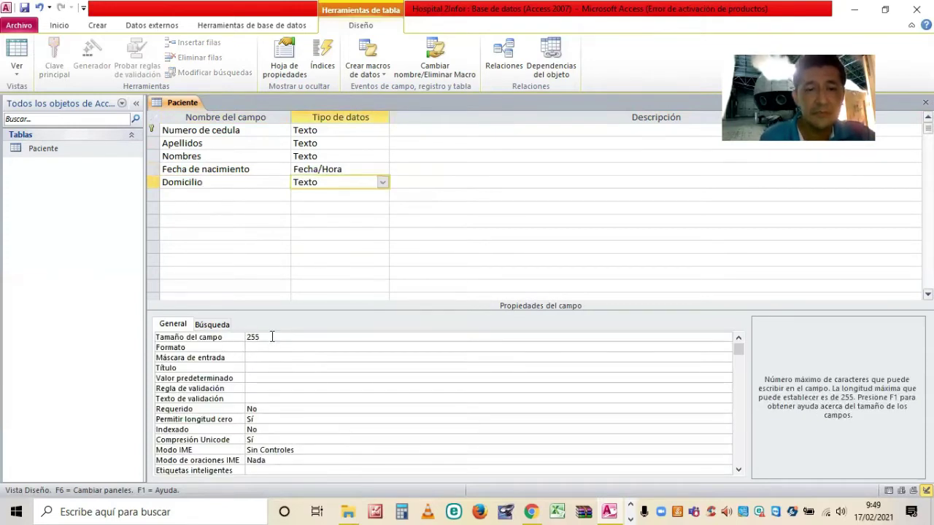
left_click(227, 340)
type("50")
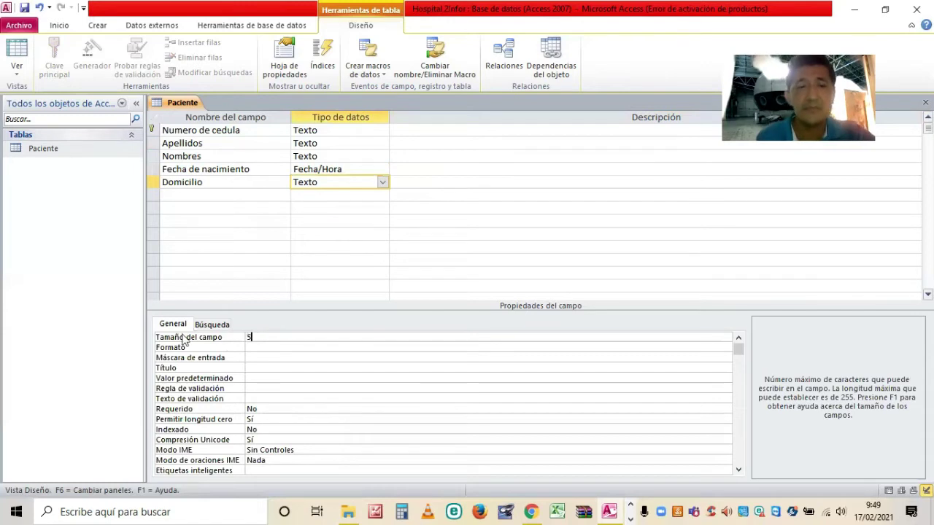
Add Canton and Provincia as Texto fields in the following rows.
key("F6")
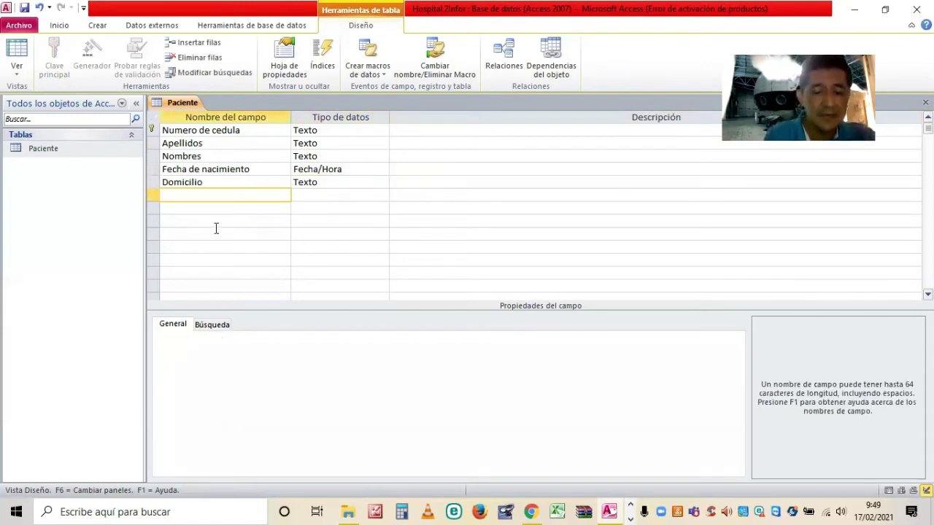
type("Canto")
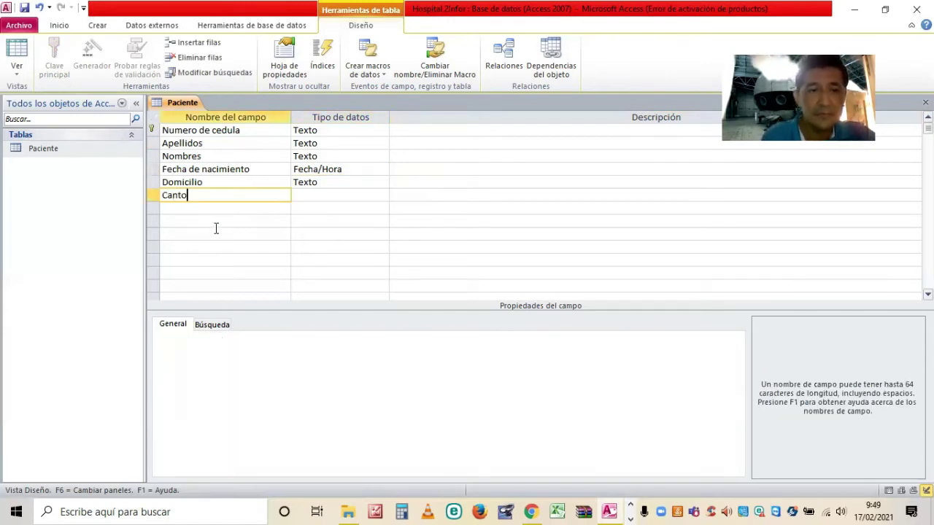
type("n")
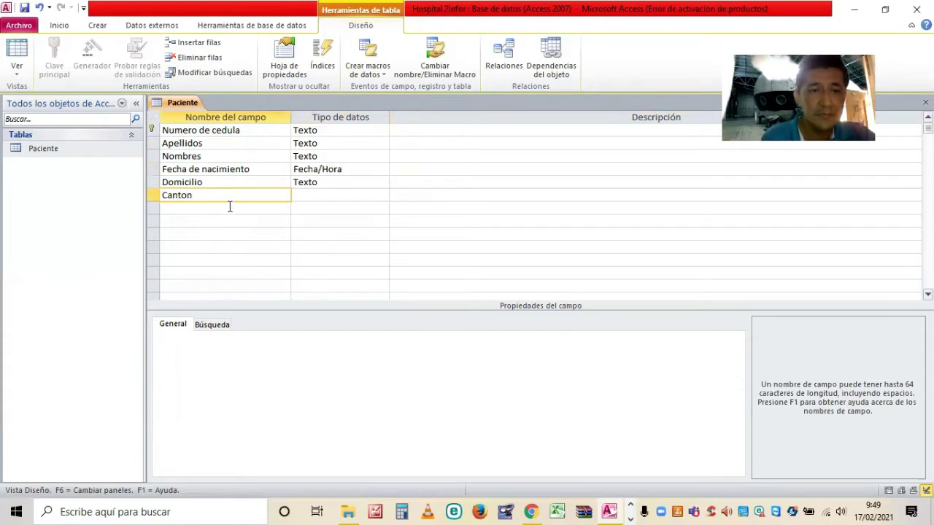
left_click(229, 207)
type("Prov")
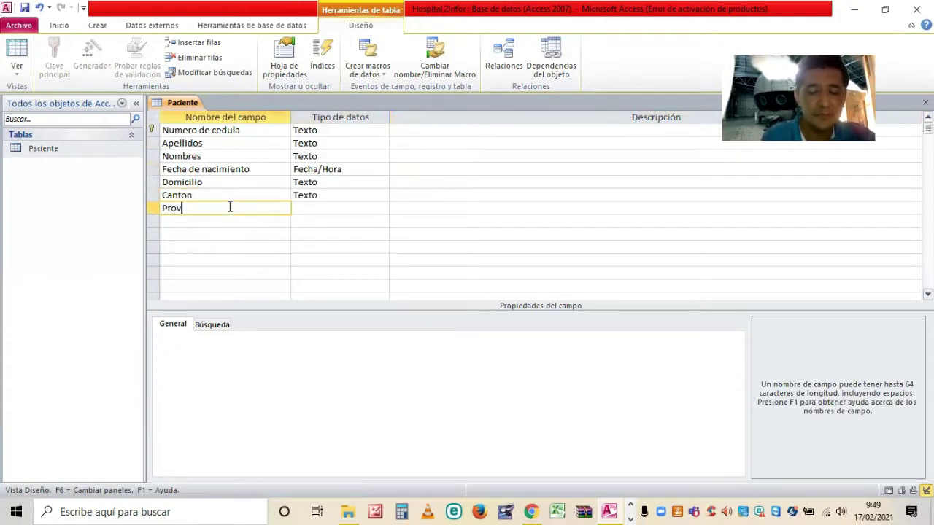
type("incia")
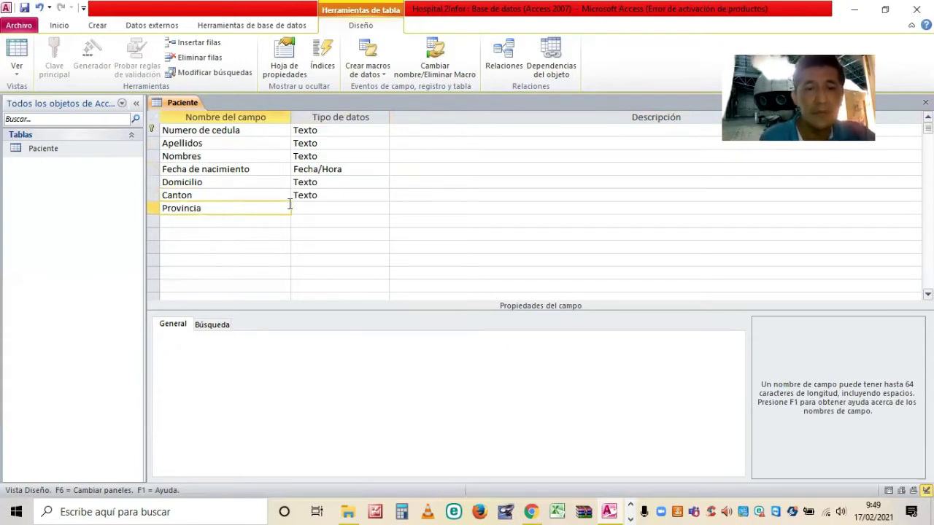
left_click(370, 210)
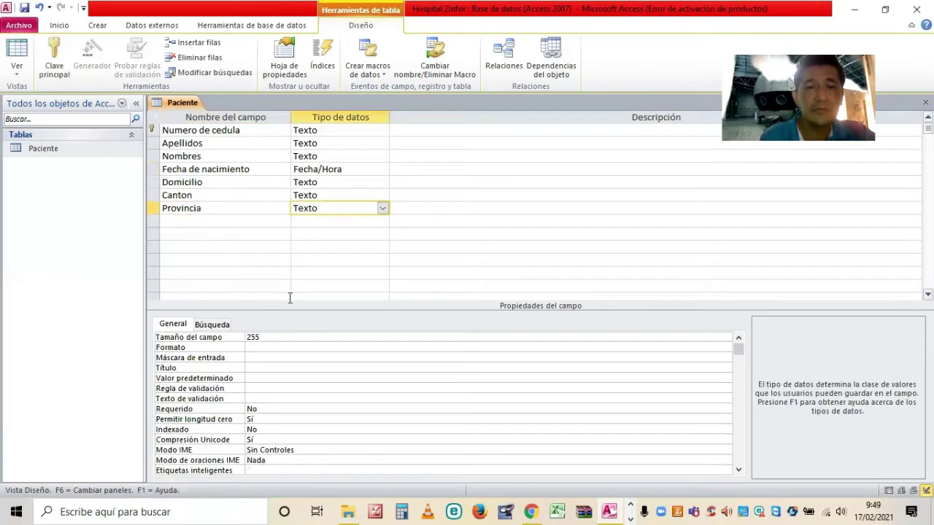
Return Canton's data type to Texto and set its field size to 20.
key("Up")
type("m")
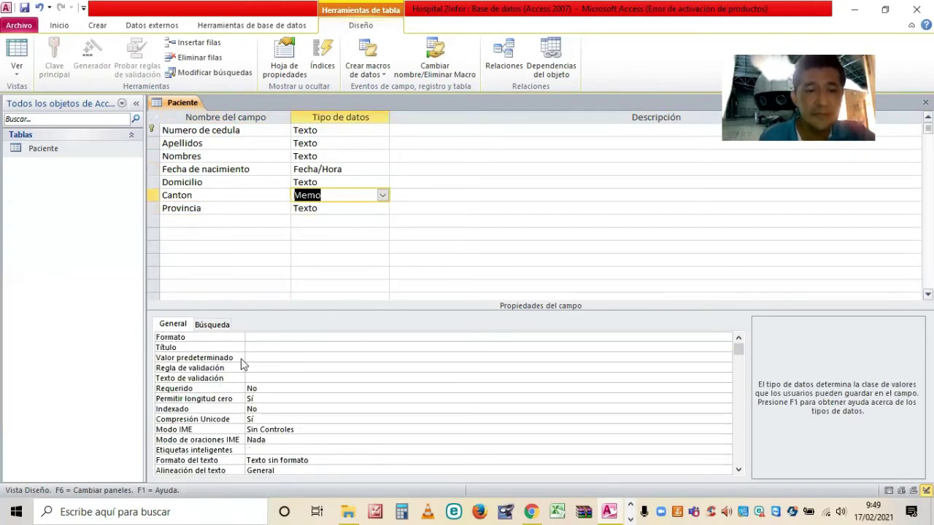
left_click(636, 339)
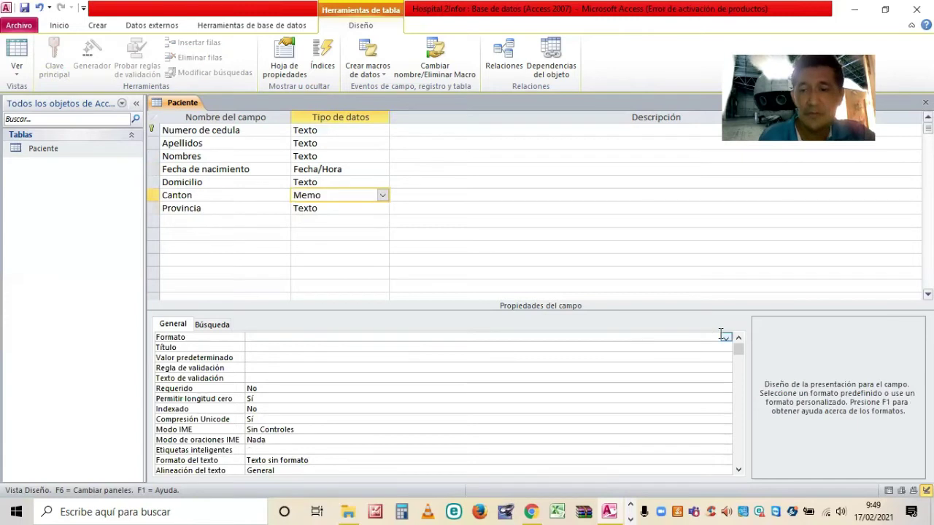
left_click(270, 337)
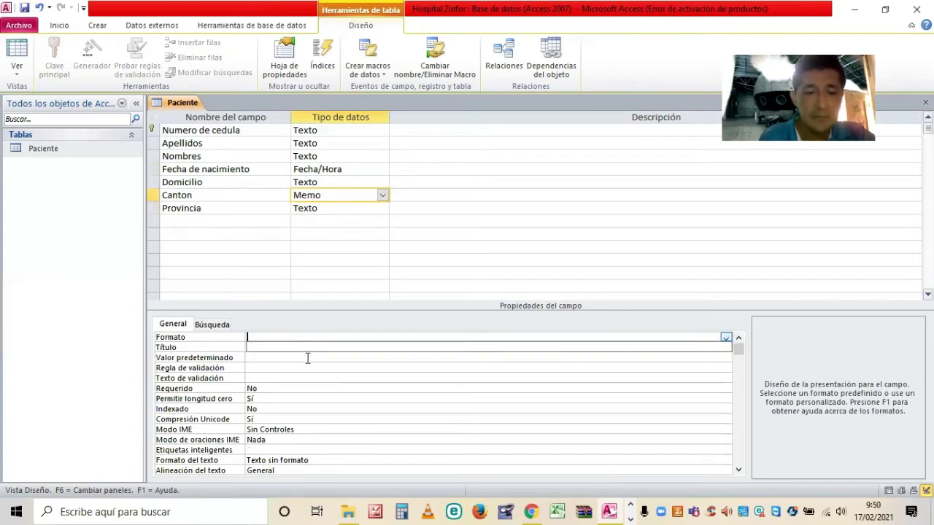
left_click(383, 196)
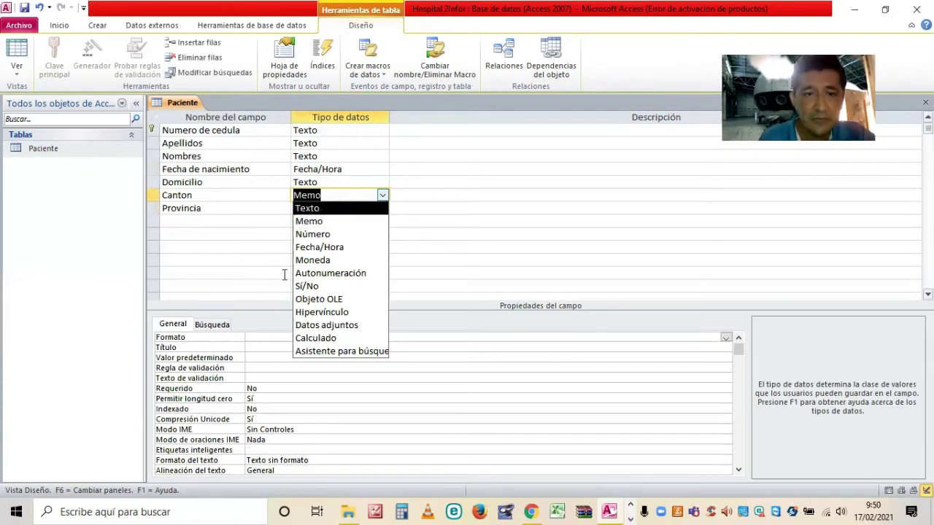
key("Return")
left_click(212, 336)
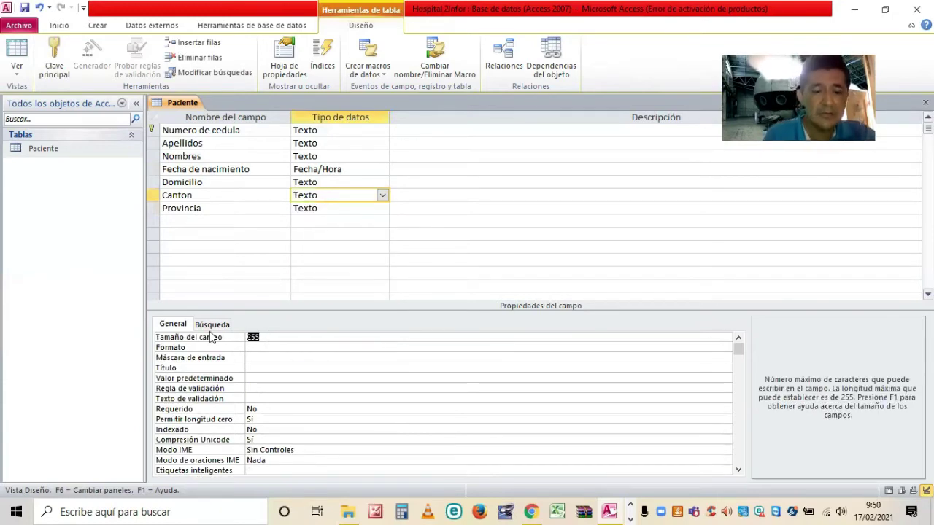
type("20")
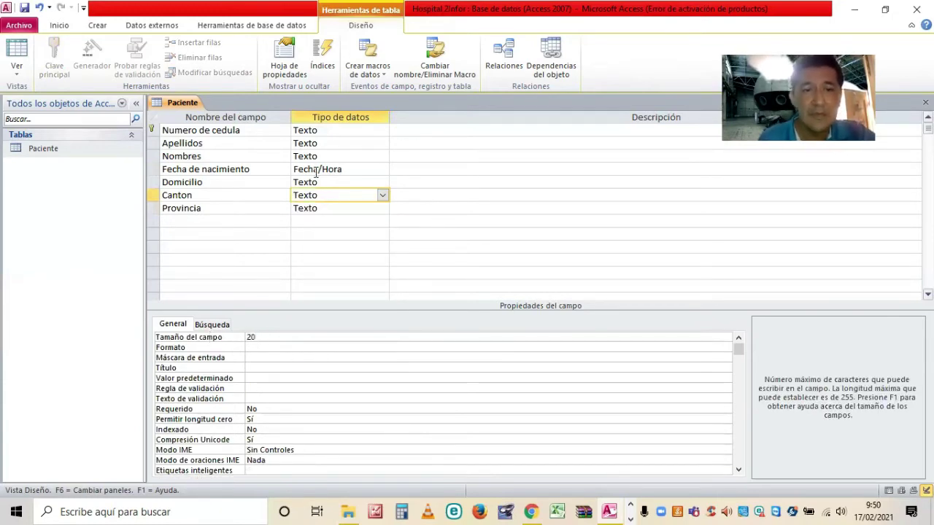
Set Provincia's field size to 20 characters.
left_click(381, 209)
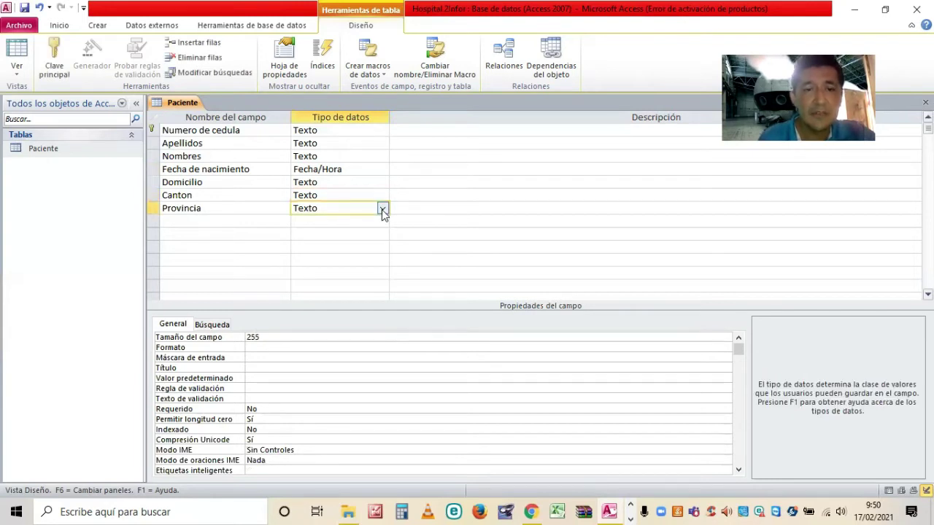
left_click(209, 337)
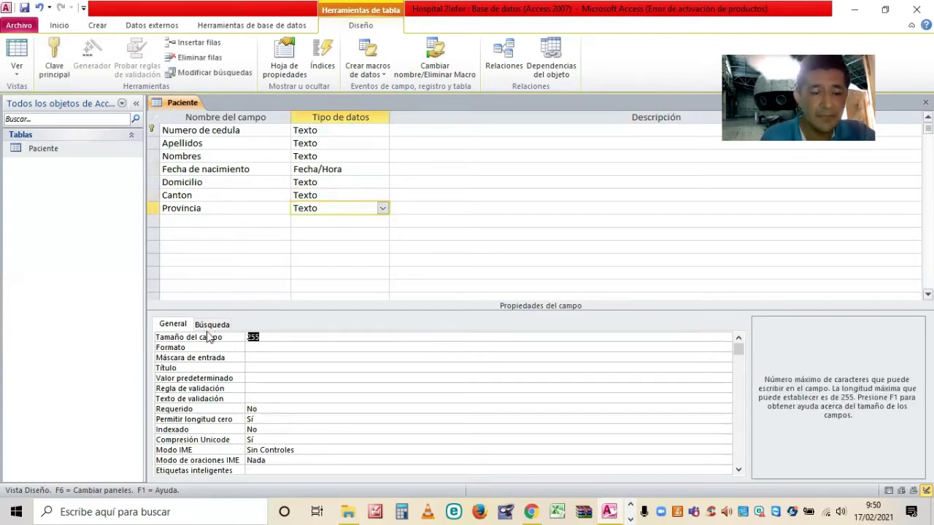
type("20")
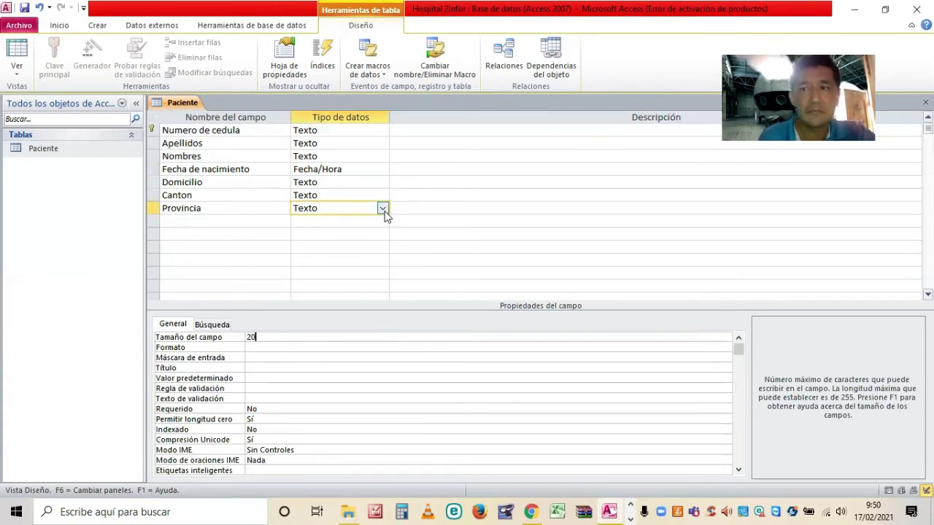
left_click(336, 223)
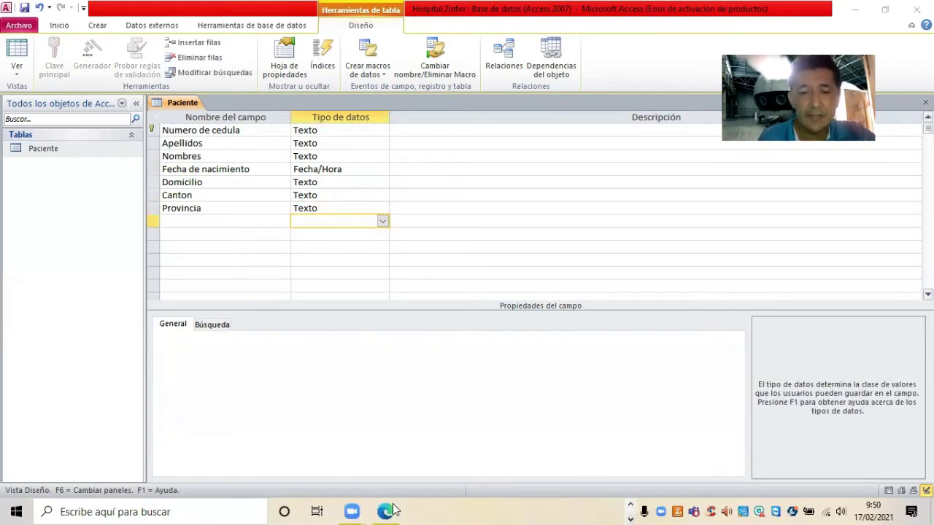
left_click(385, 510)
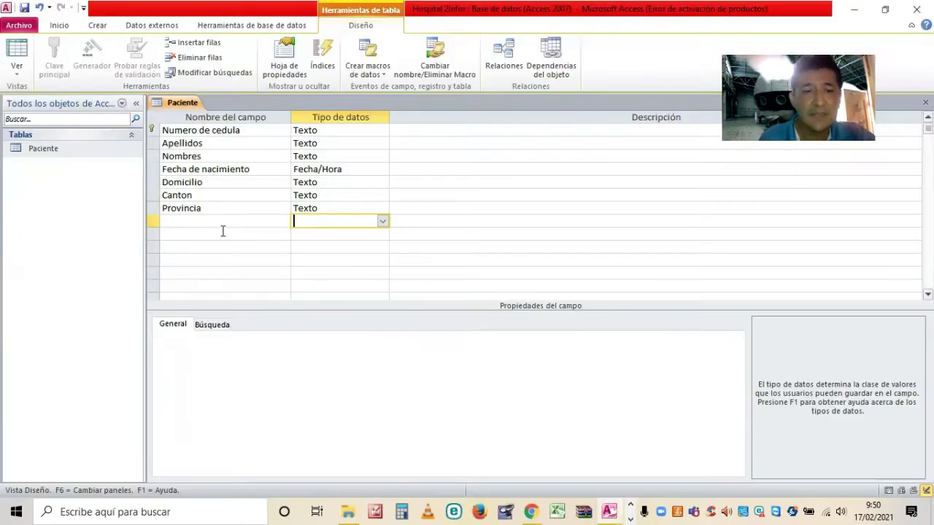
left_click(224, 222)
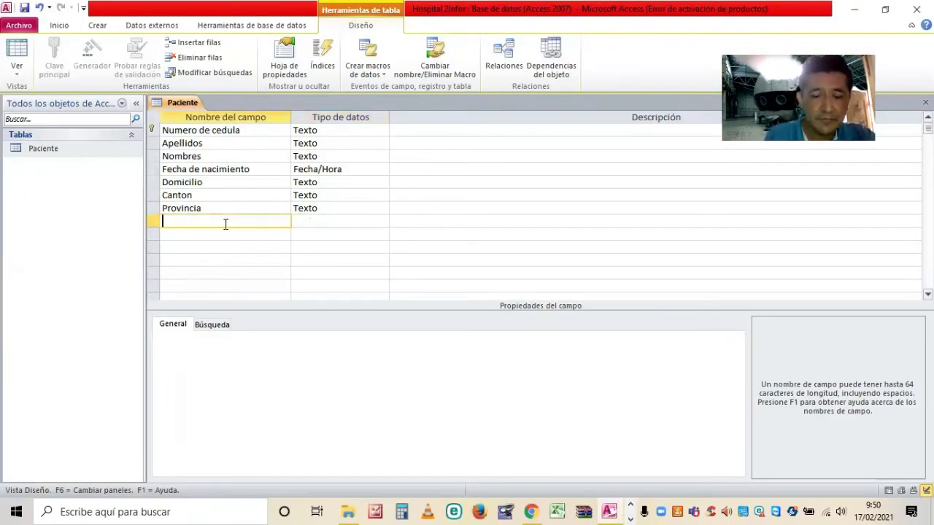
Add a Telefono Texto field with field size 10.
type("Teleo")
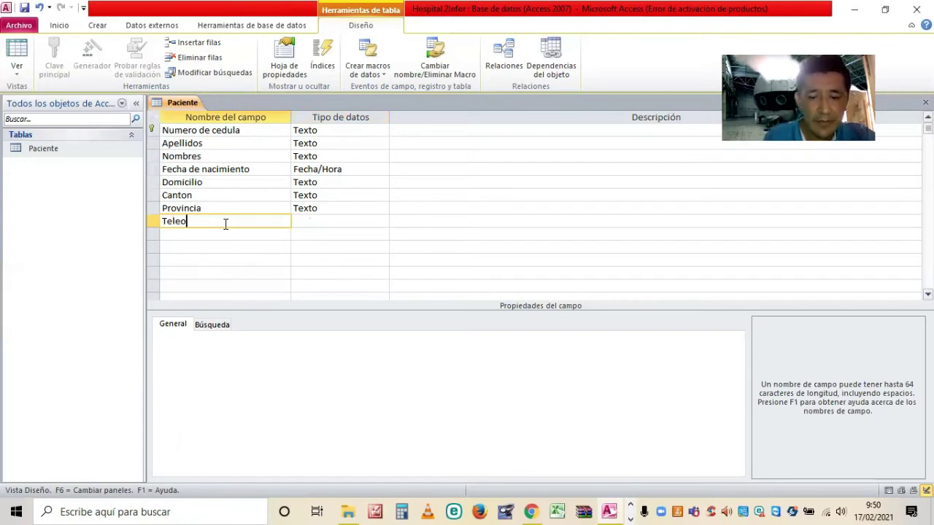
key("BackSpace")
type("fono")
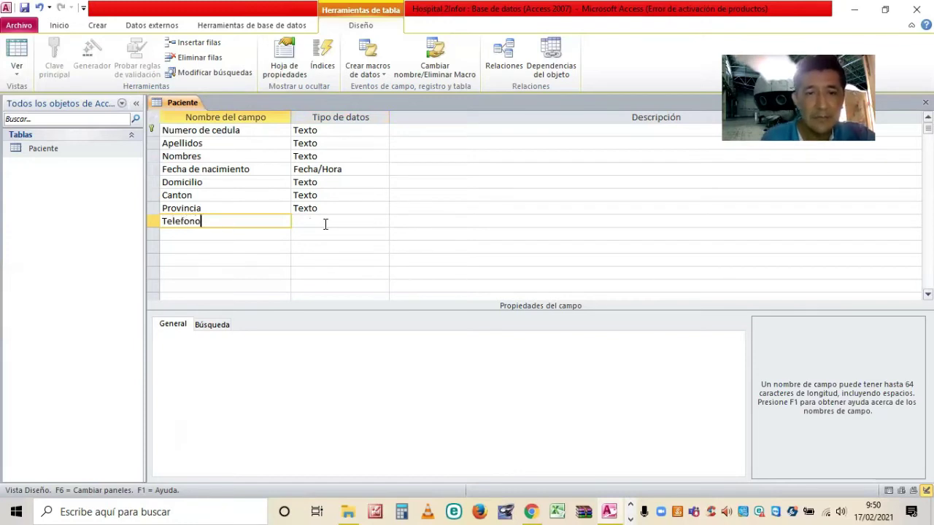
left_click(343, 222)
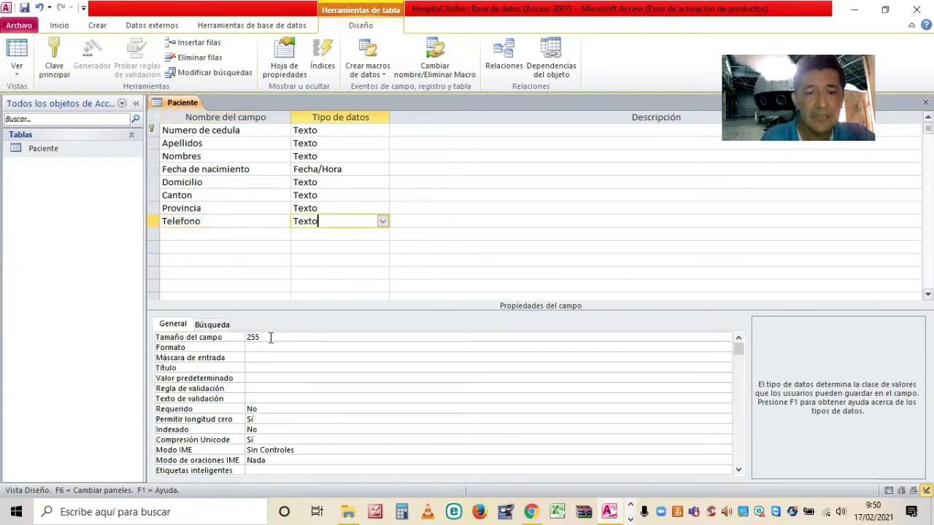
left_click(206, 340)
type("10")
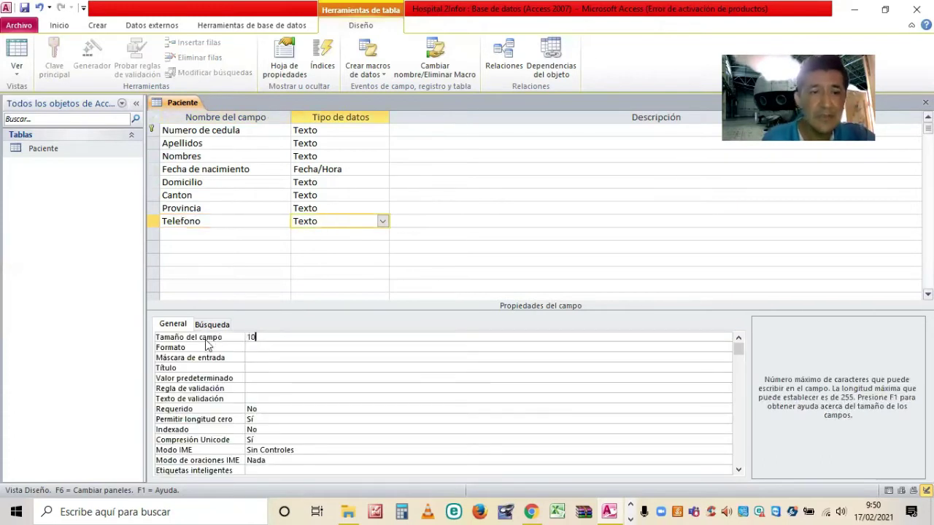
Add a Historia Clinica Texto field with field size 6.
left_click(205, 234)
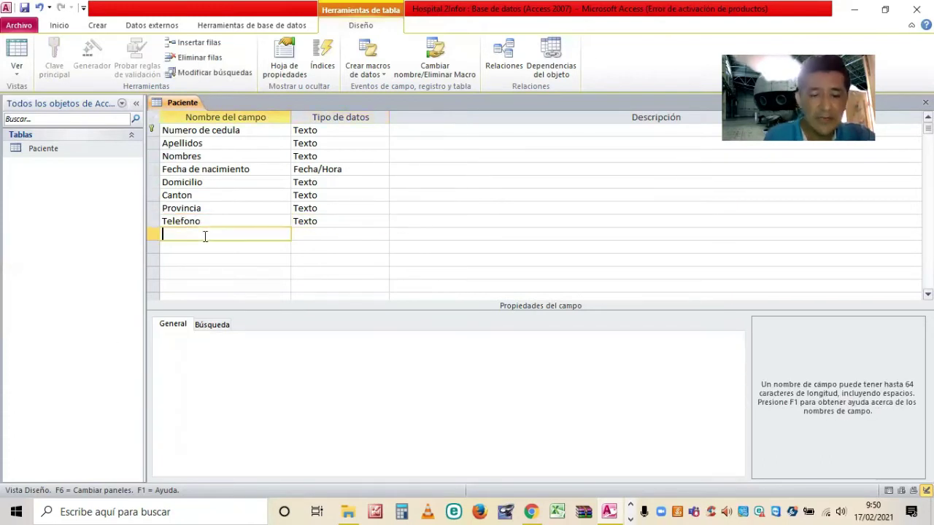
type("Gist")
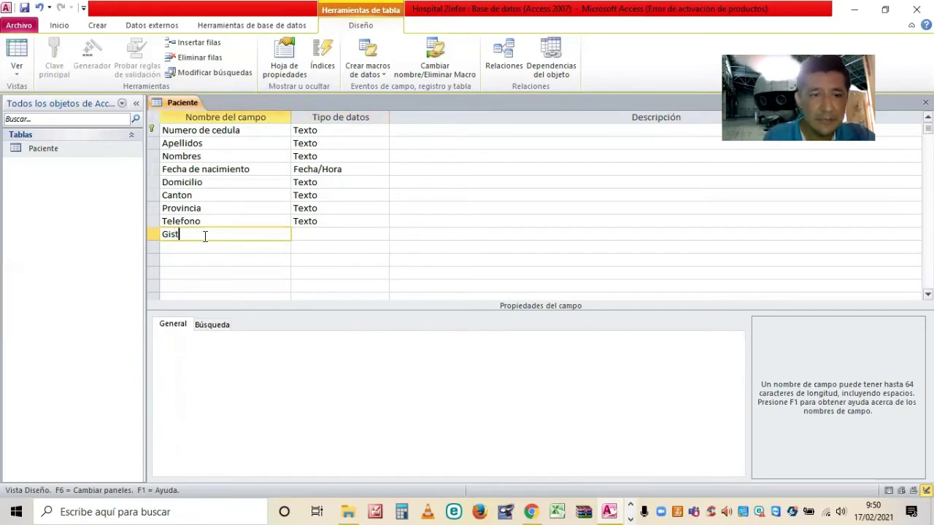
key("BackSpace")
key("BackSpace")
key("BackSpace")
key("BackSpace")
type("Hist")
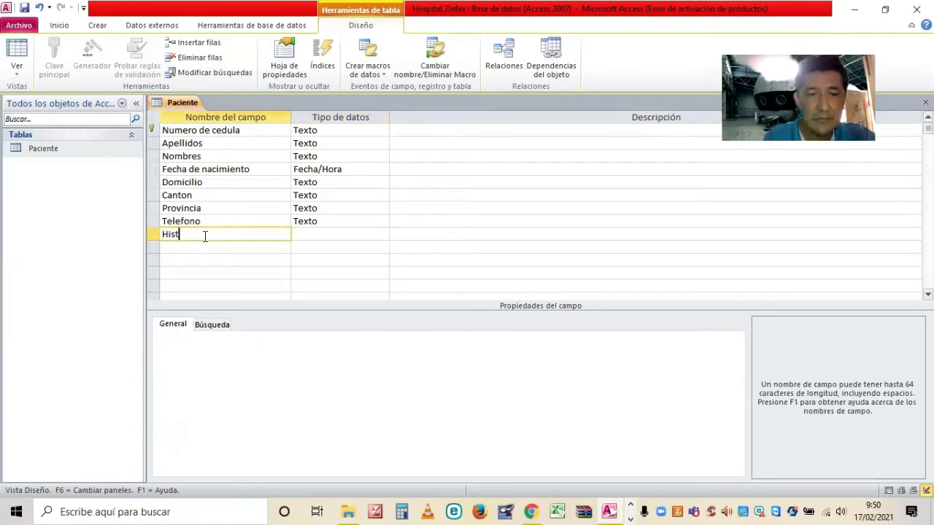
type("oria ")
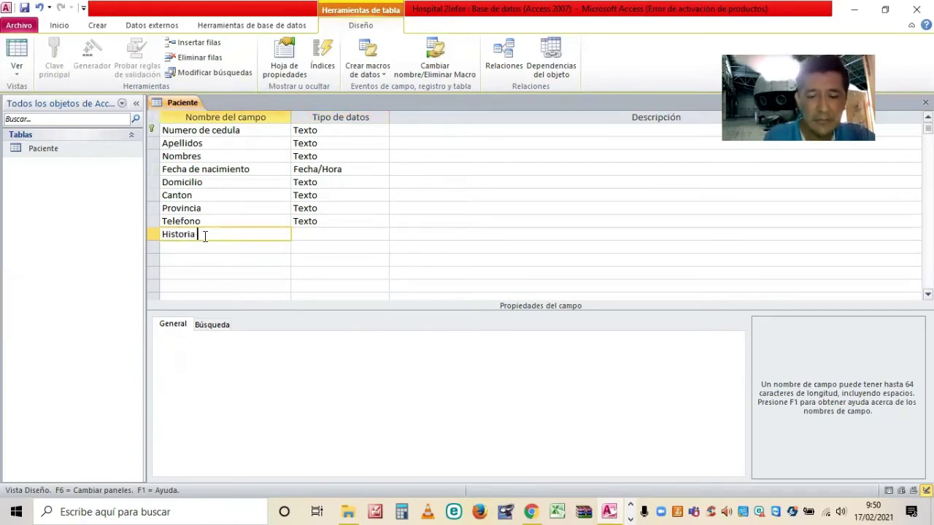
type("Clinica")
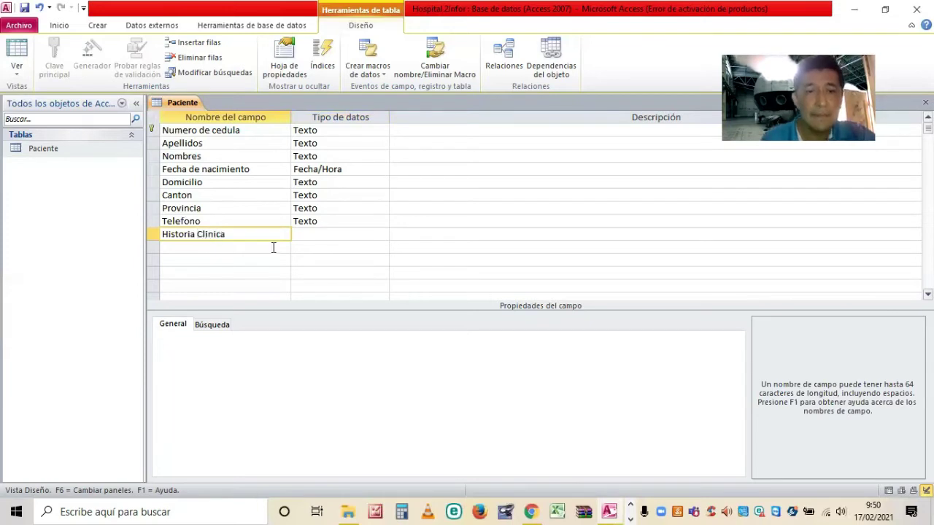
key("Tab")
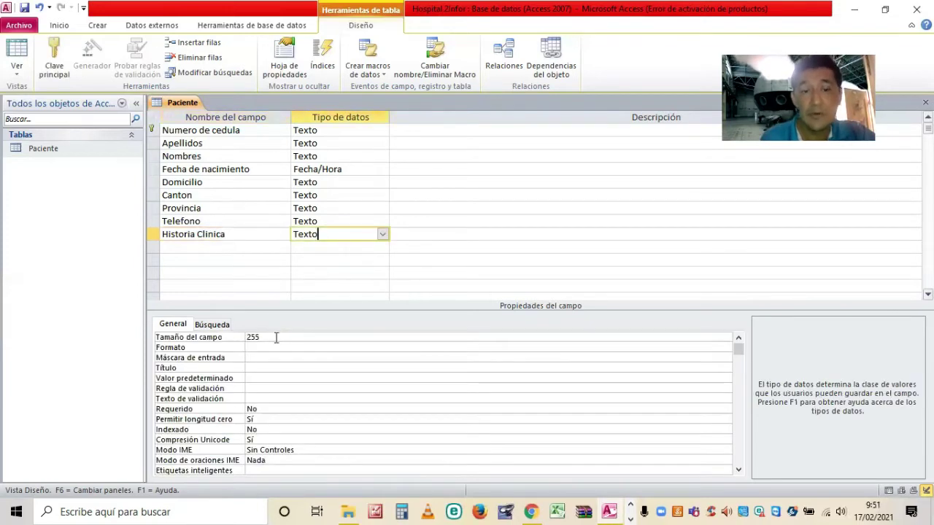
left_click(216, 339)
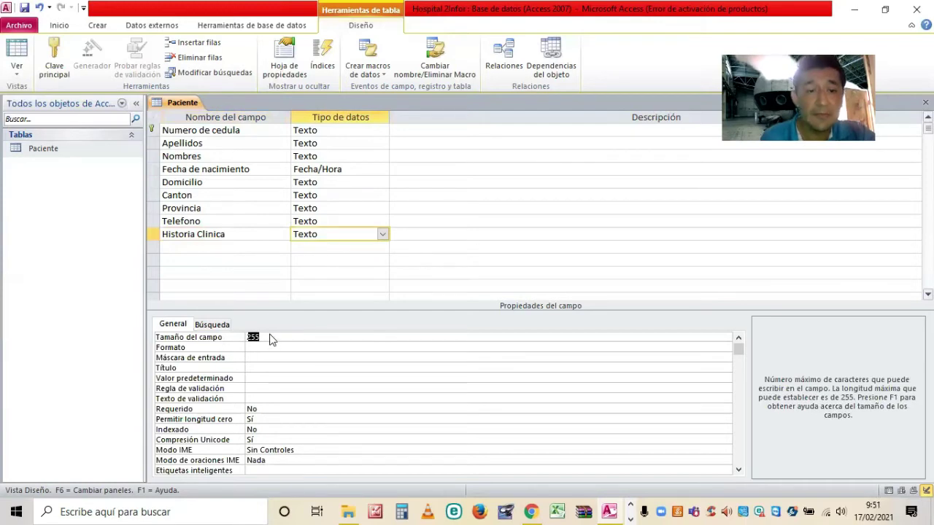
type("6")
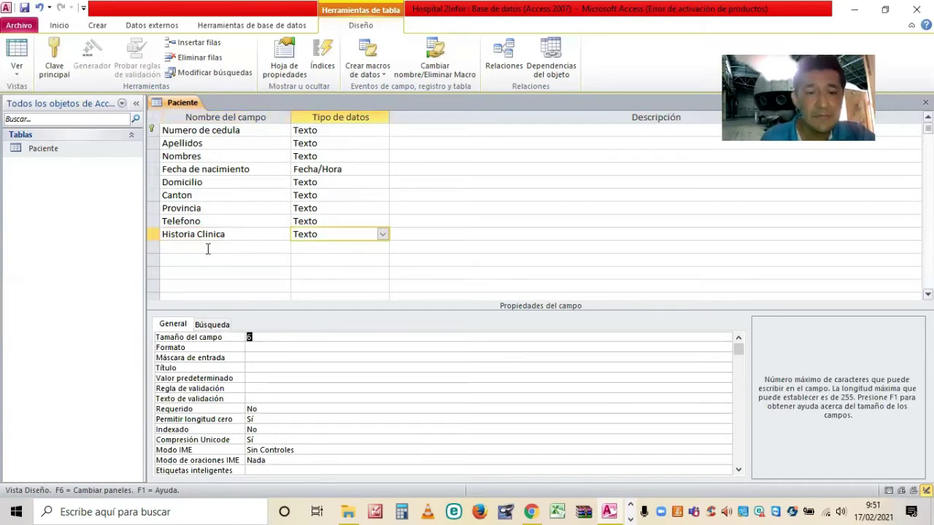
left_click(208, 248)
Add Observaciones as the tenth field, keeping the default Texto type.
type("Ob")
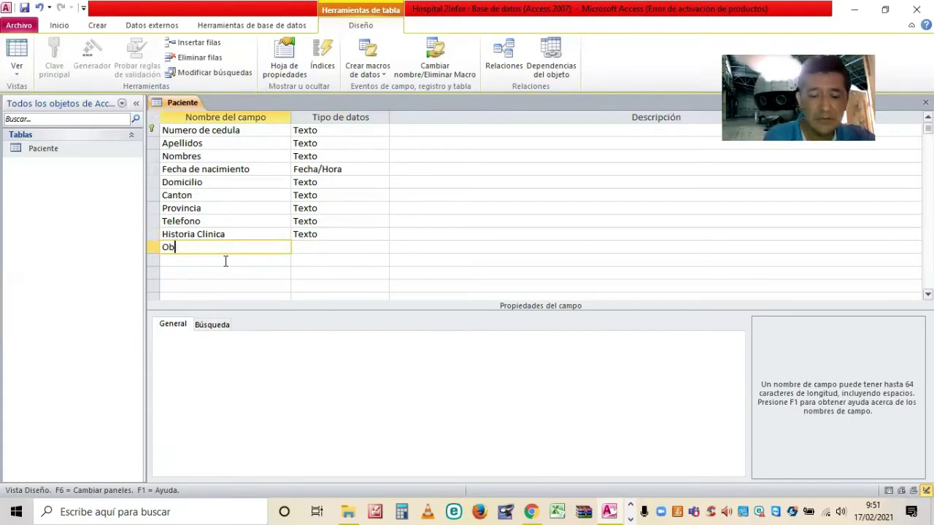
type("servacione")
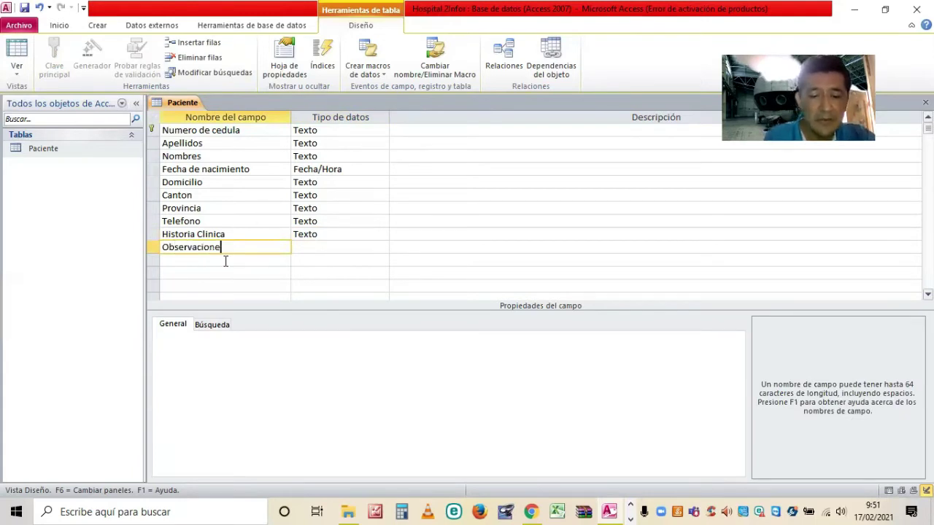
type("s")
key("Return")
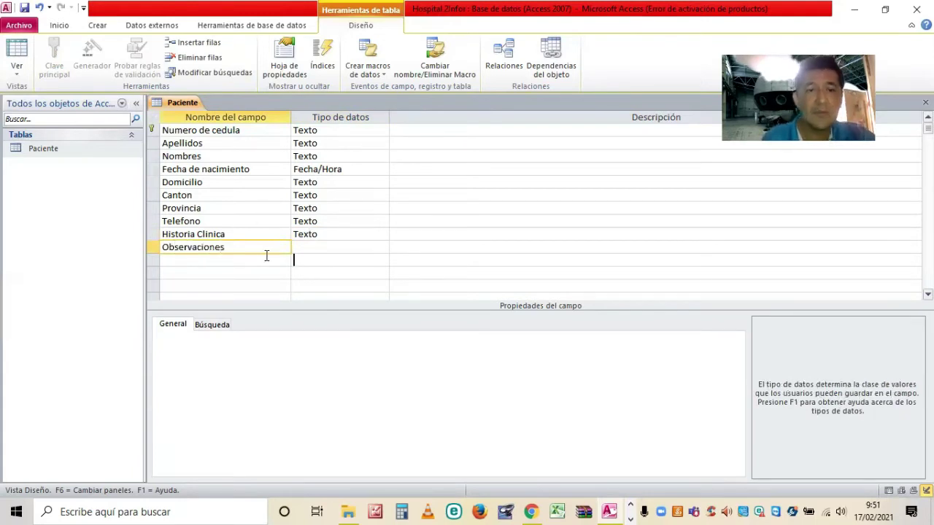
key("Down")
left_click(231, 252)
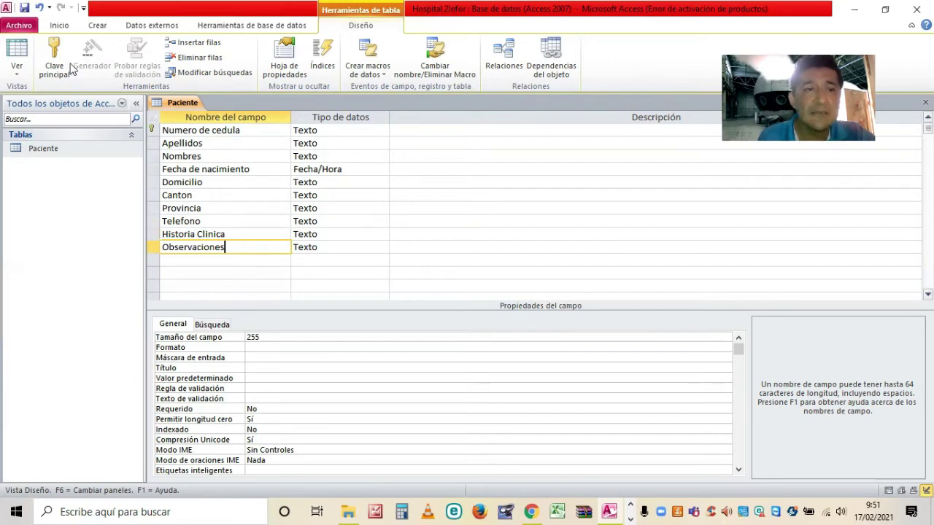
Make Numero de cedula required (Requerido Sí), keeping field size 10 and Indexado Sí (Sin duplicados).
left_click(252, 132)
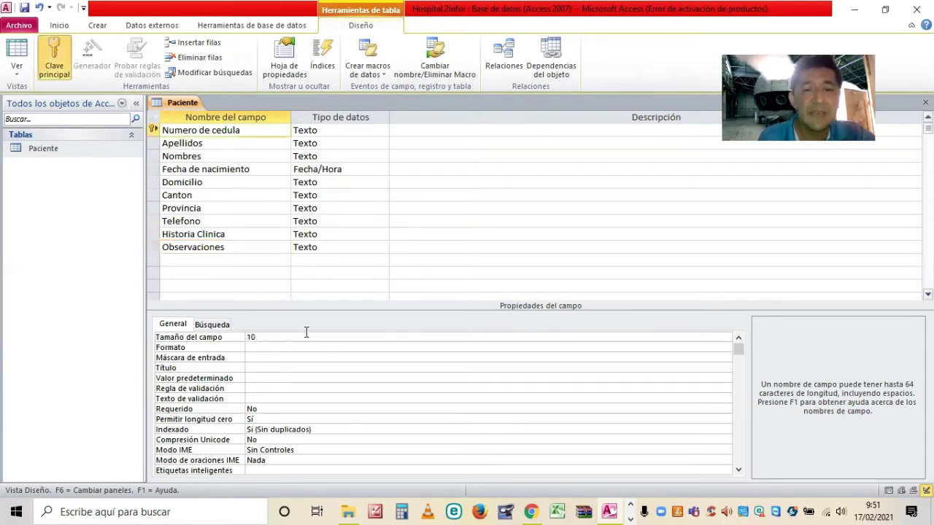
key("Tab")
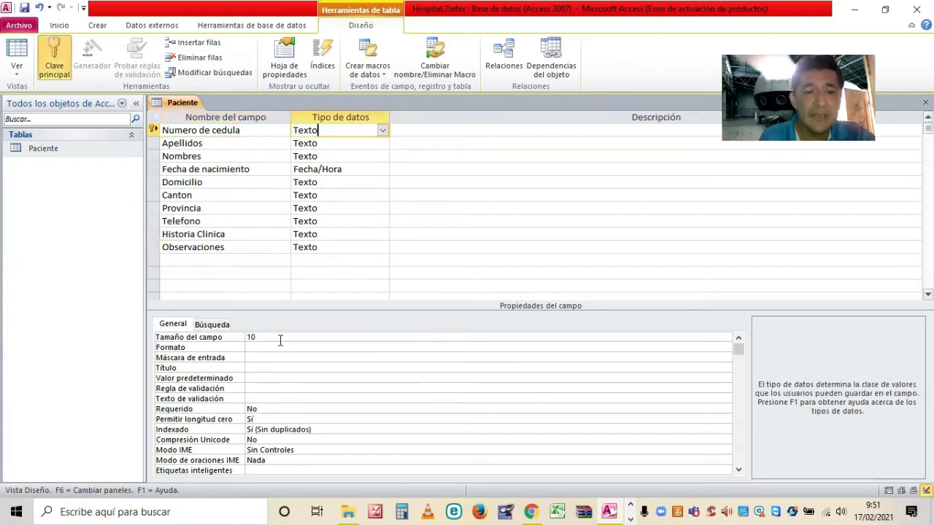
left_click(271, 337)
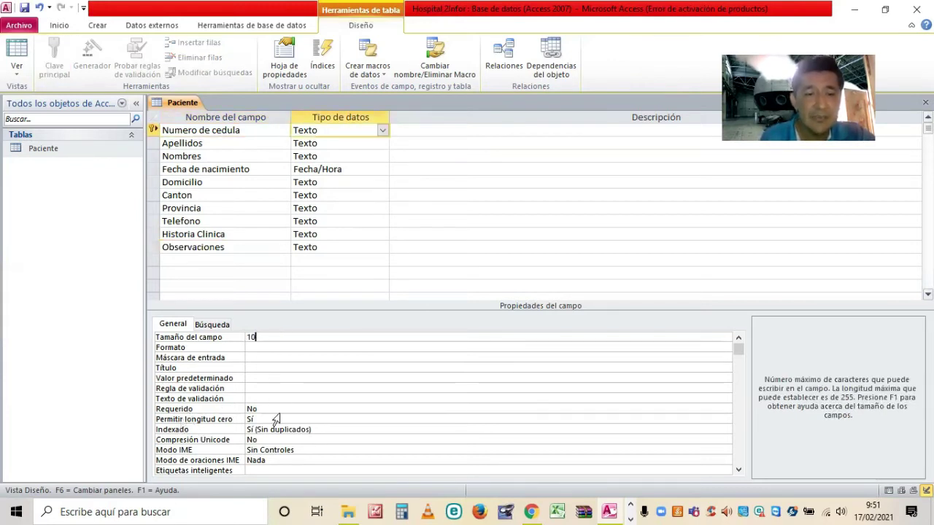
left_click(284, 408)
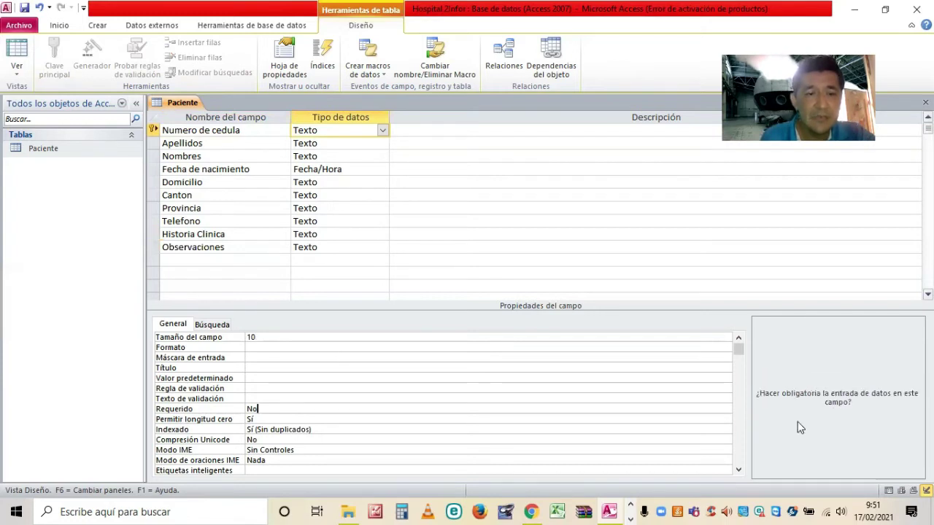
left_click(725, 411)
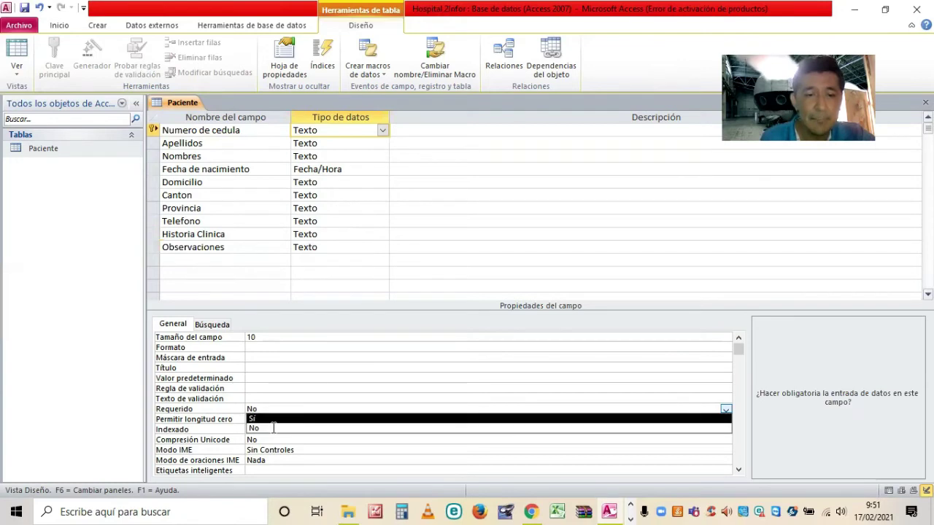
left_click(255, 419)
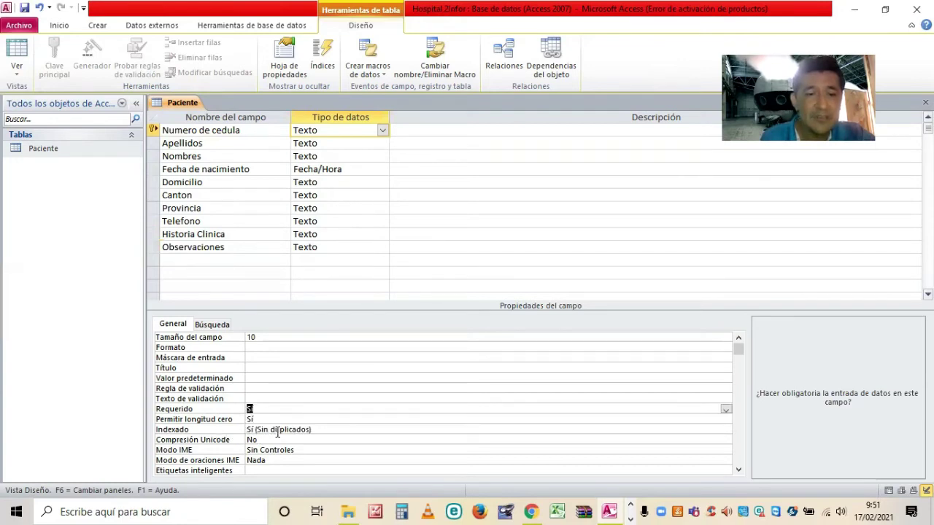
key("Down")
key("Down")
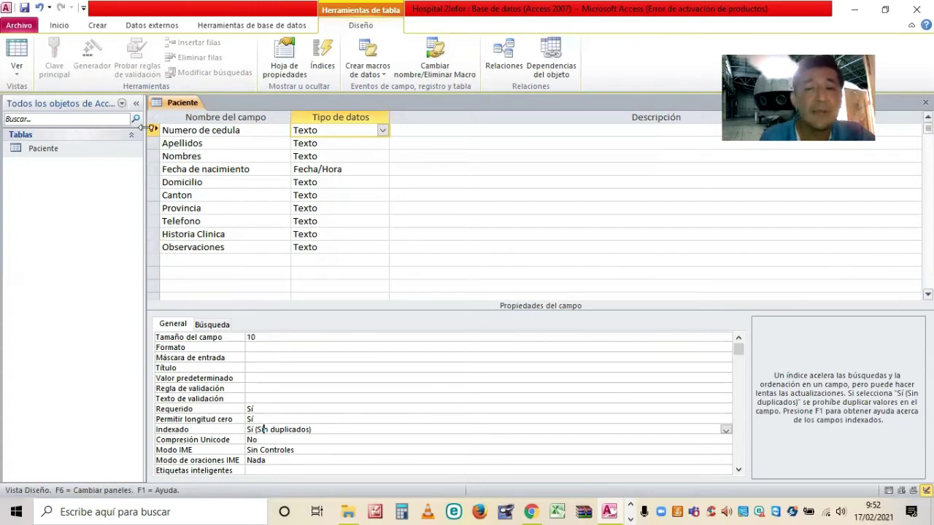
left_click(73, 149)
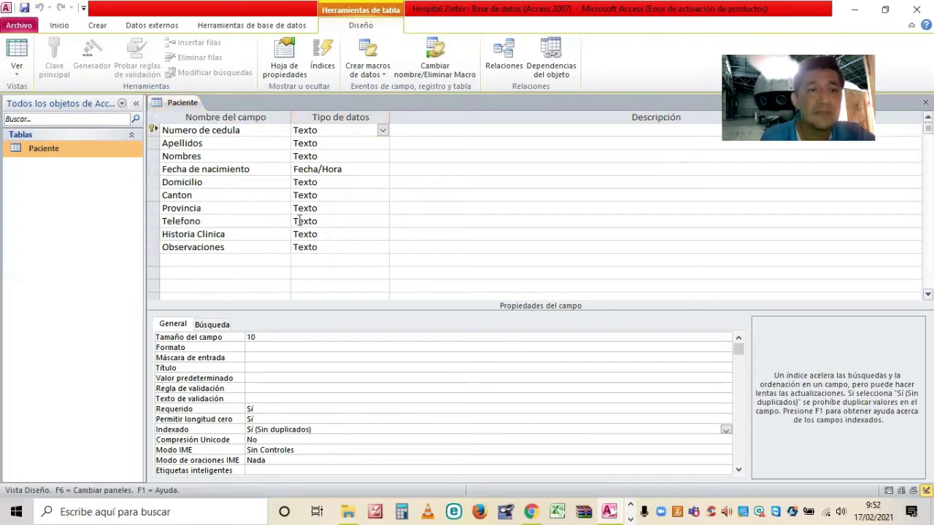
Open the Paciente table in Datasheet view.
double_click(100, 152)
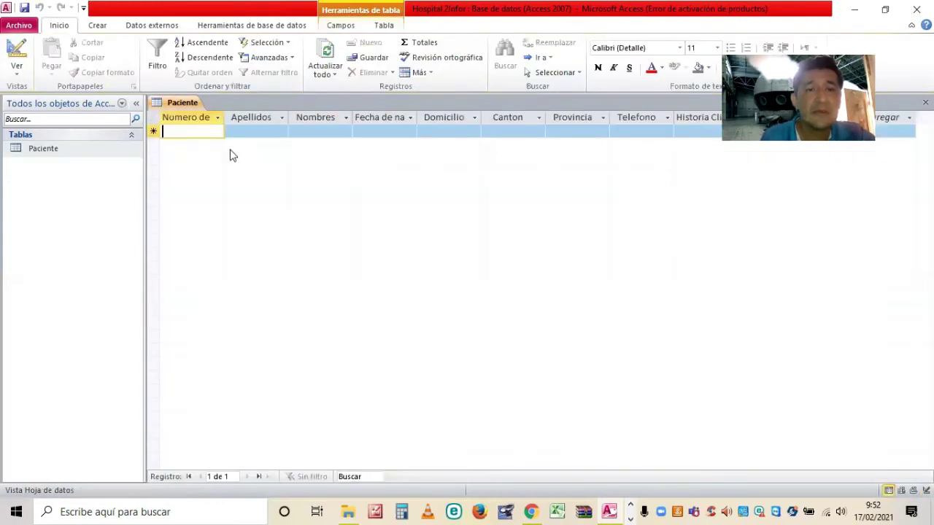
left_click(61, 152)
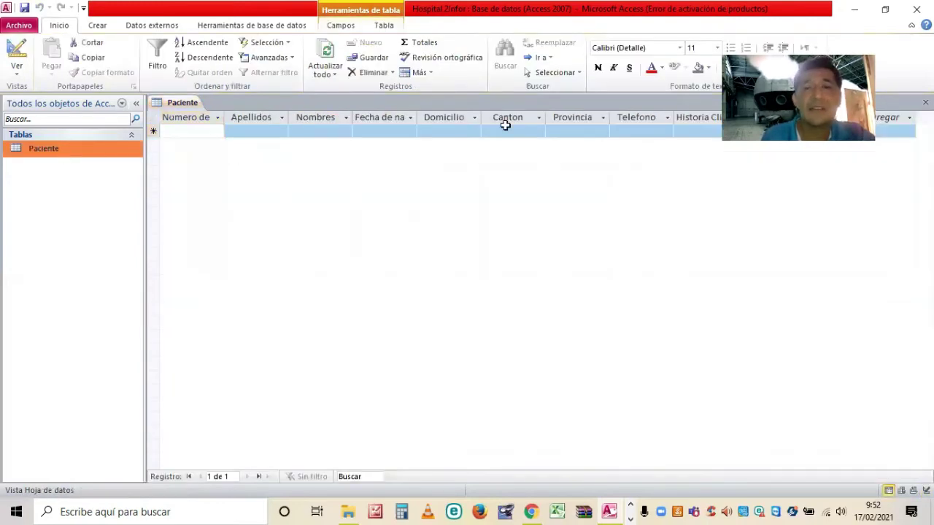
left_click(493, 137)
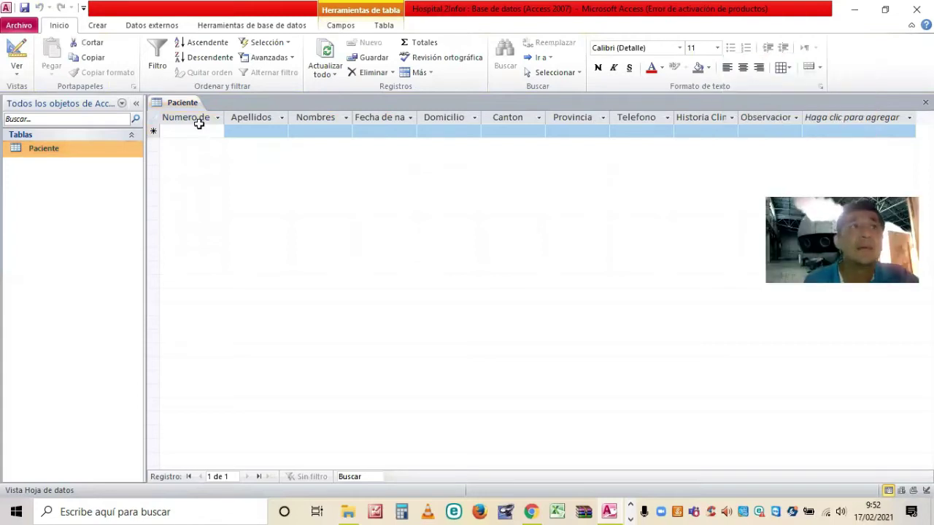
Enter the patient's 10-digit cédula number in the first record's Numero de cedula cell.
left_click(245, 143)
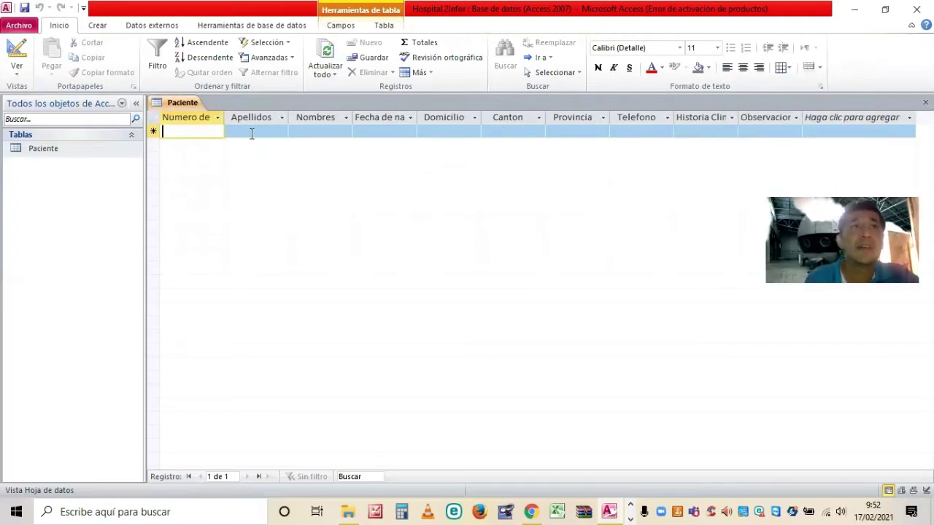
key("Tab")
left_click(207, 132)
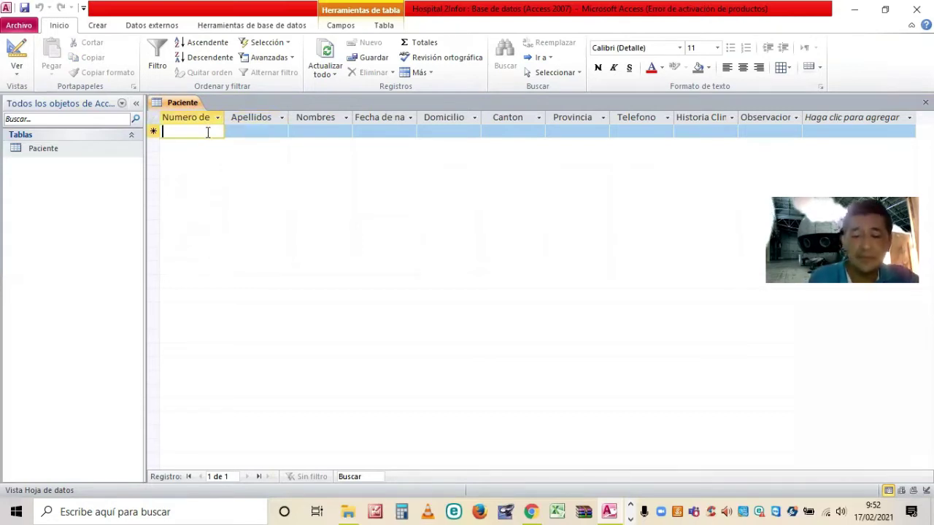
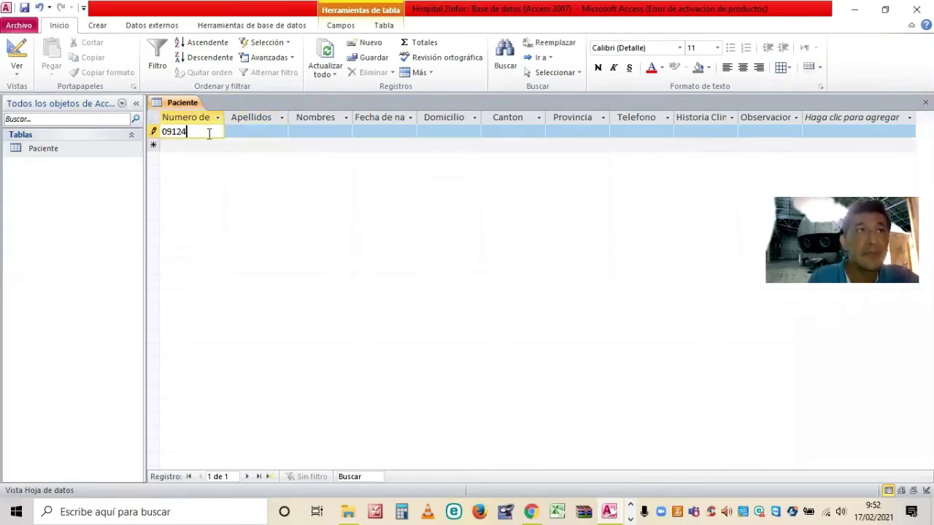
key("BackSpace")
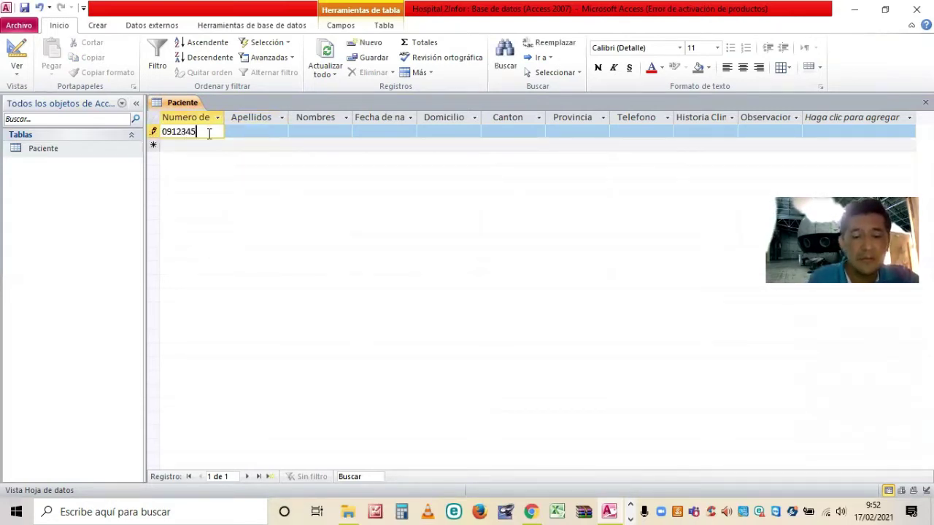
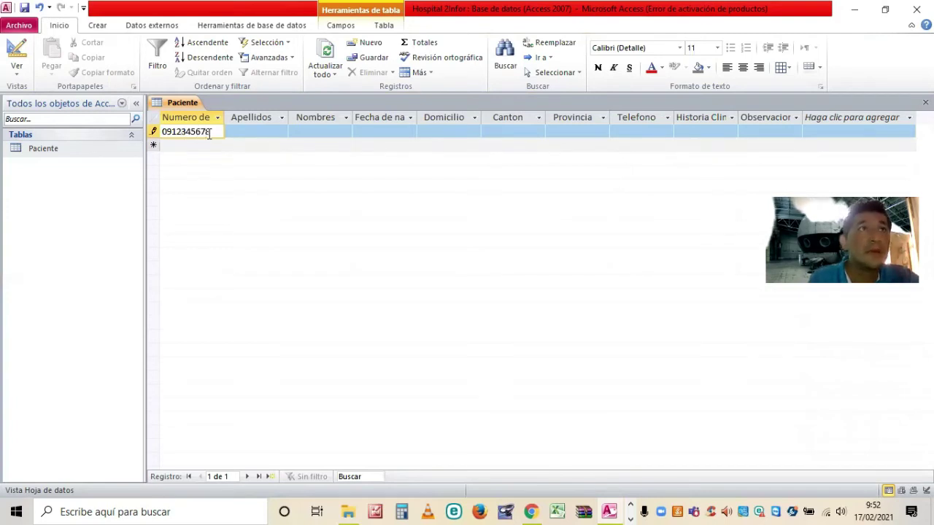
left_click(266, 136)
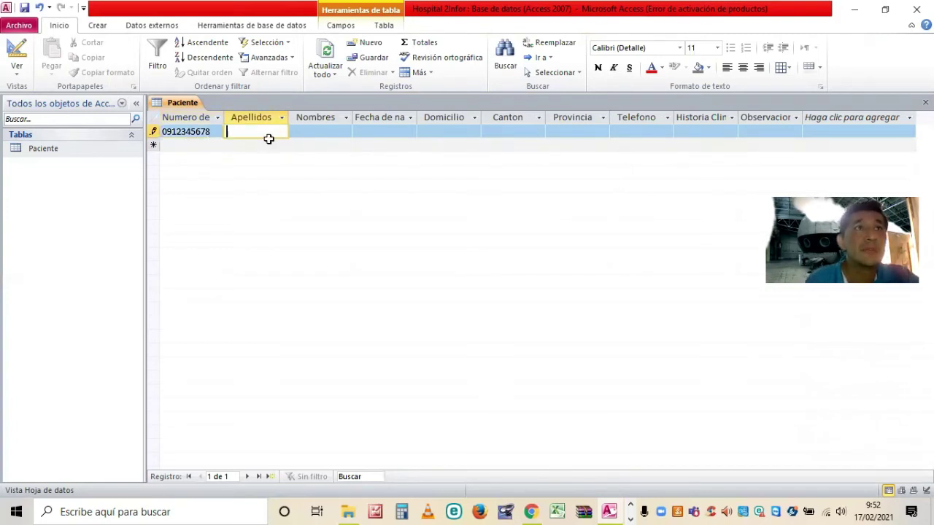
left_click(329, 119)
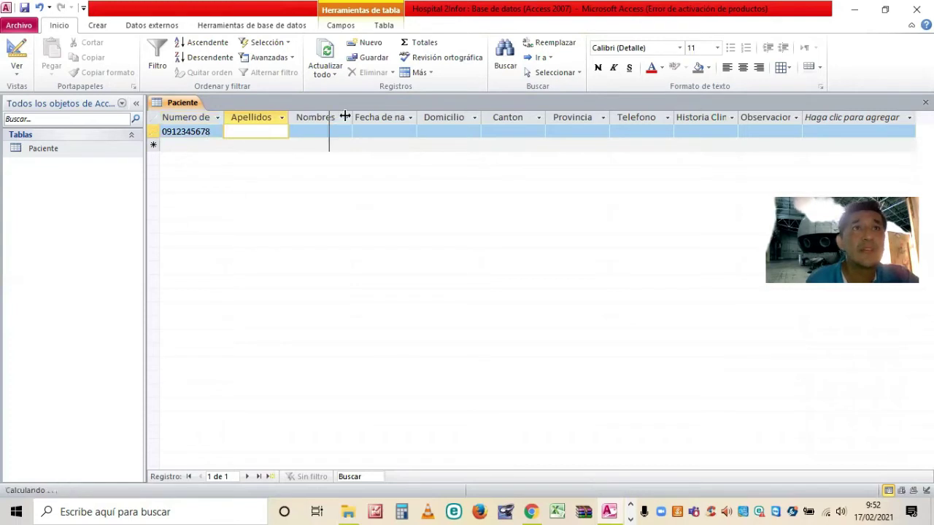
Widen the Apellidos column and enter the patient's surnames in capital letters.
left_click_drag(389, 120, 346, 115)
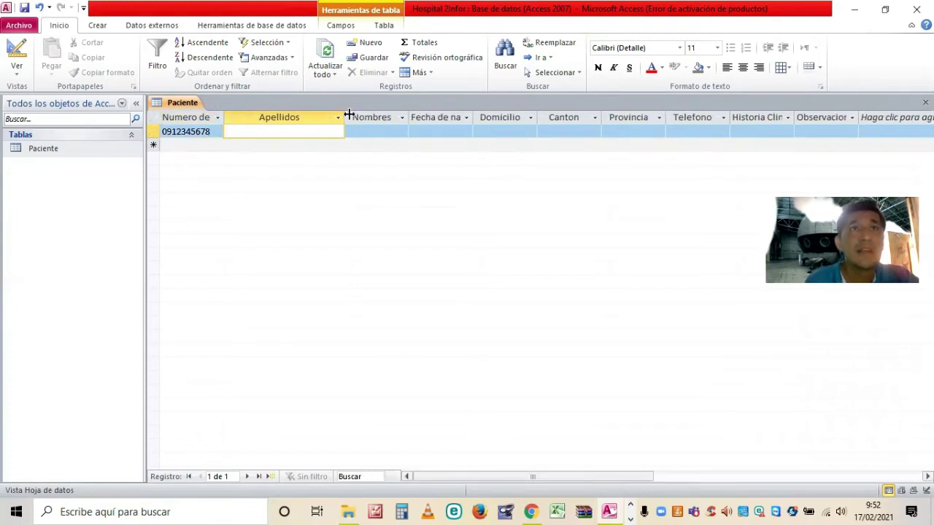
left_click(298, 136)
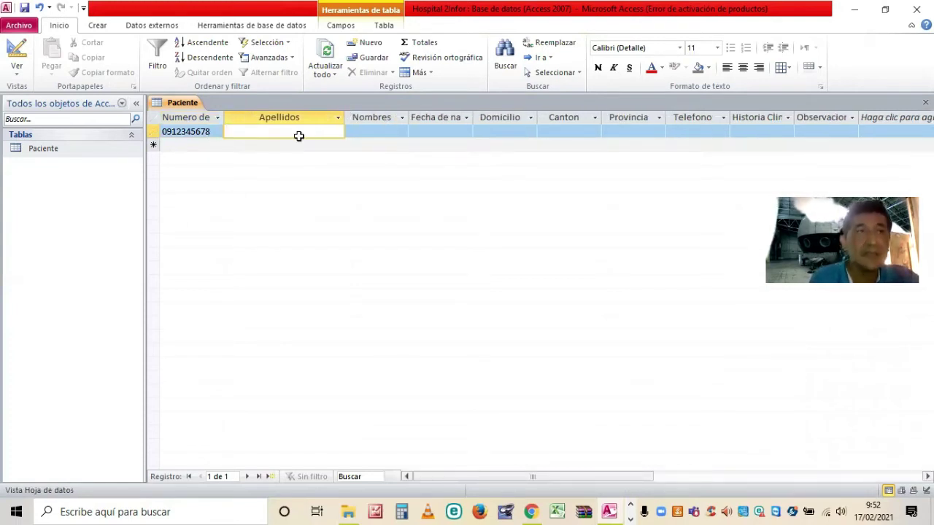
type("c")
key("BackSpace")
key("Caps_Lock")
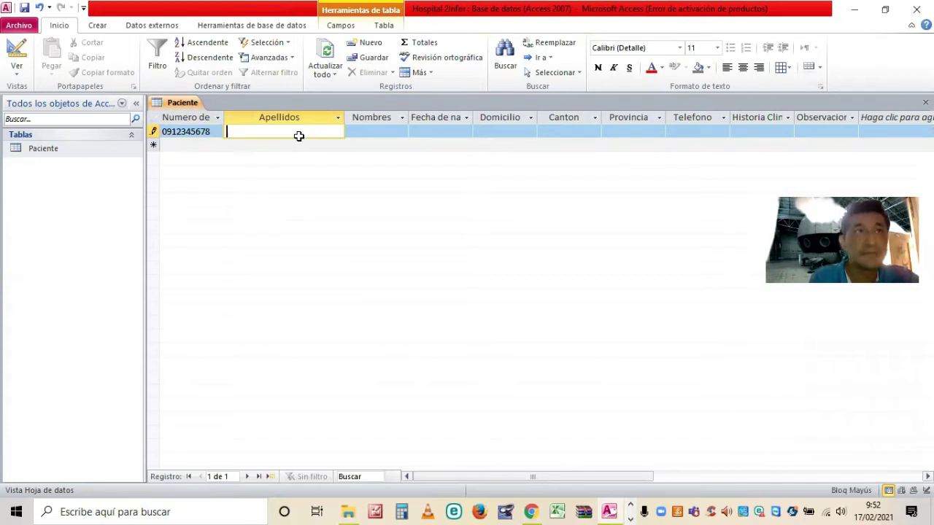
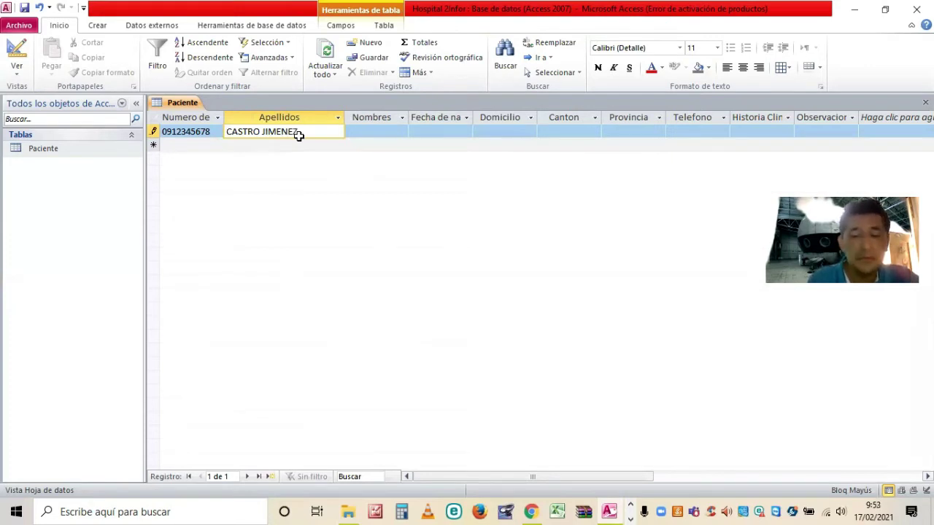
key("Tab")
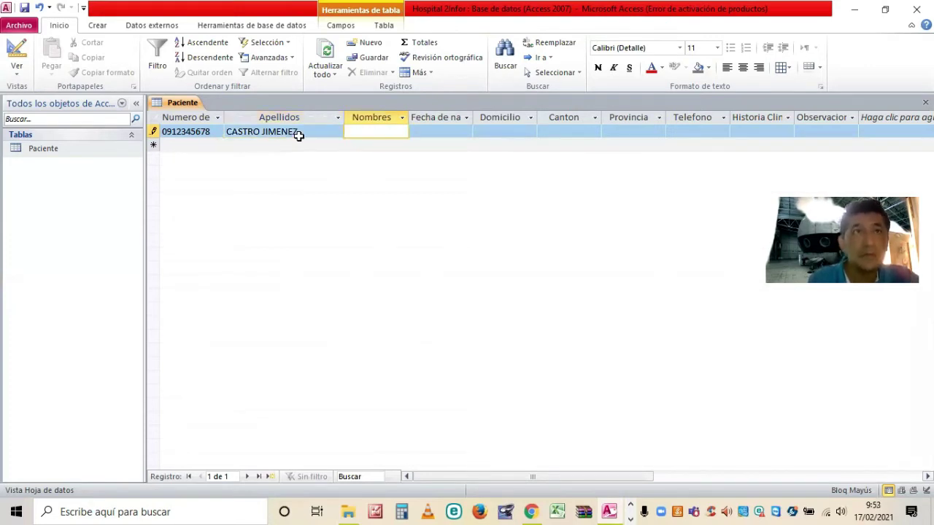
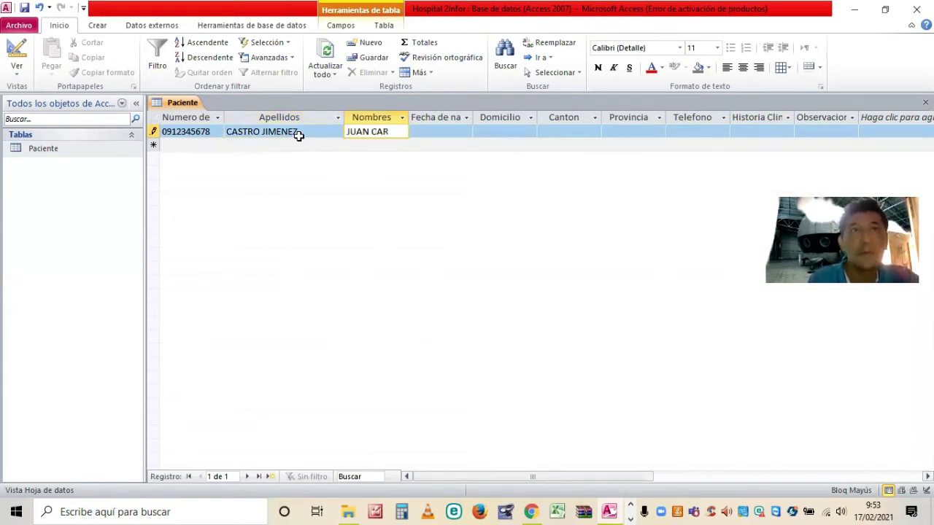
key("Tab")
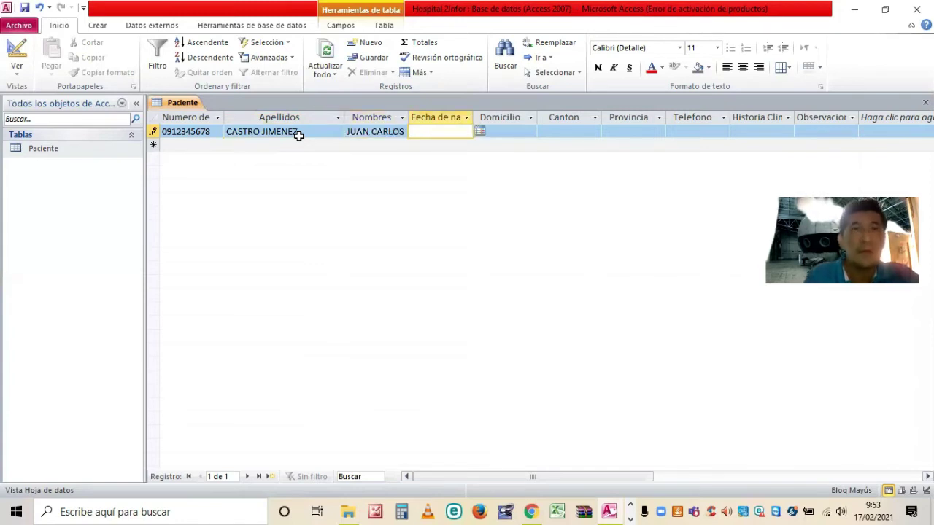
type("12")
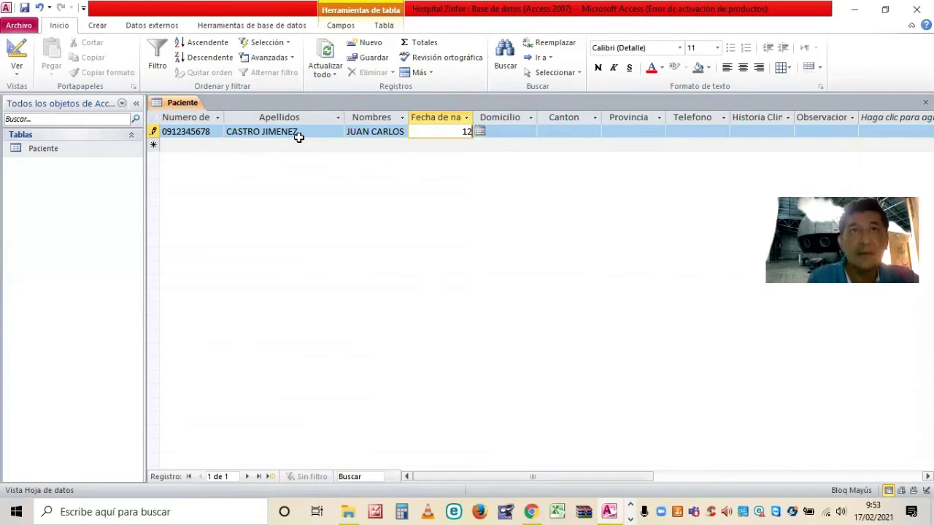
type("/0")
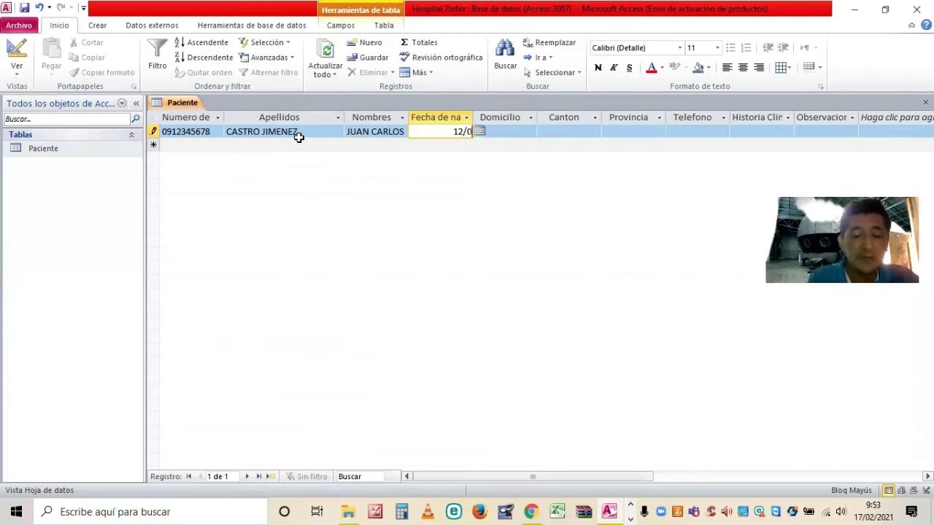
type("7")
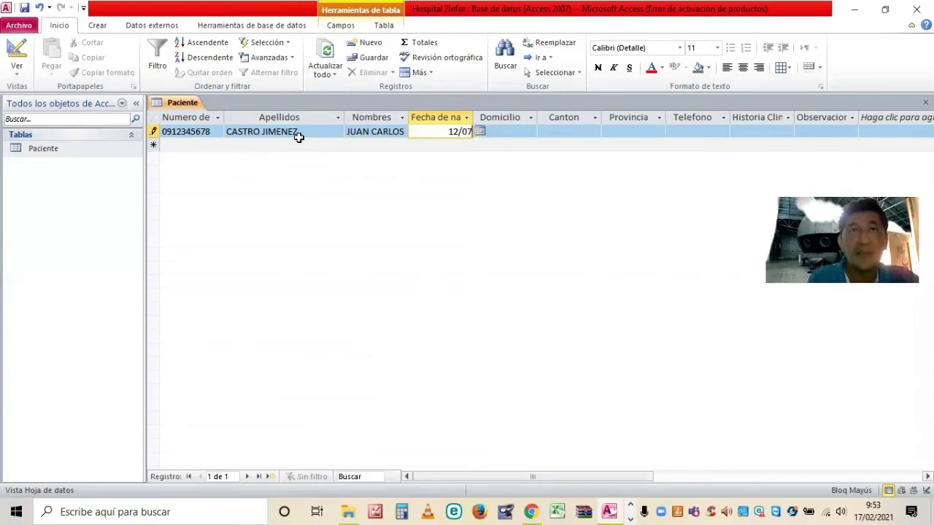
type("/2")
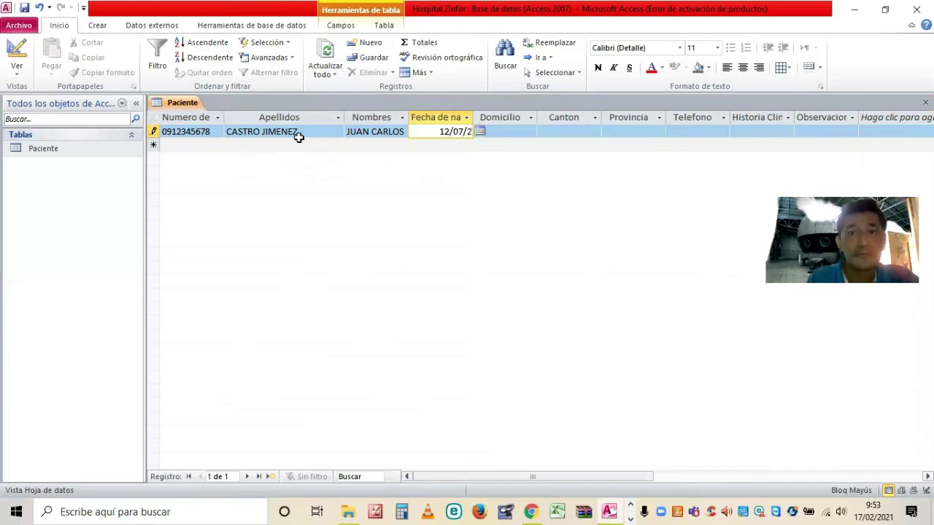
type("001")
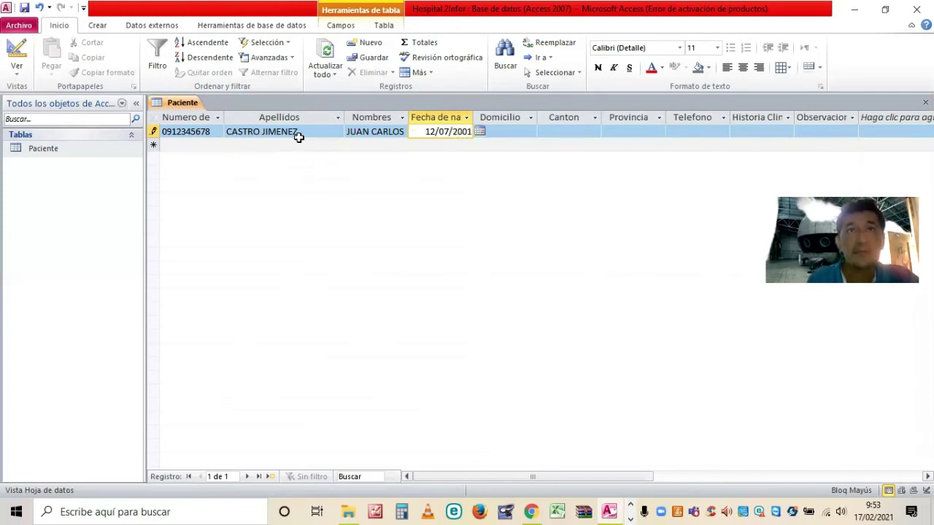
key("Tab")
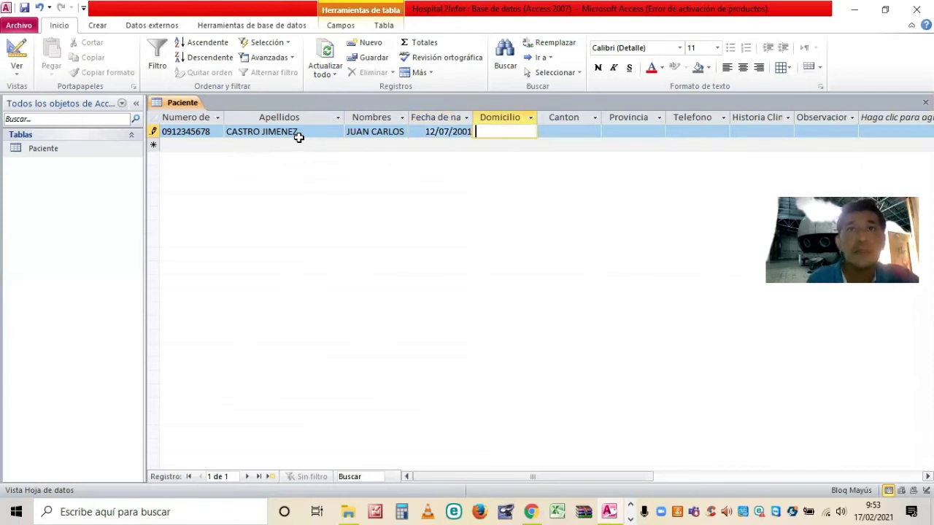